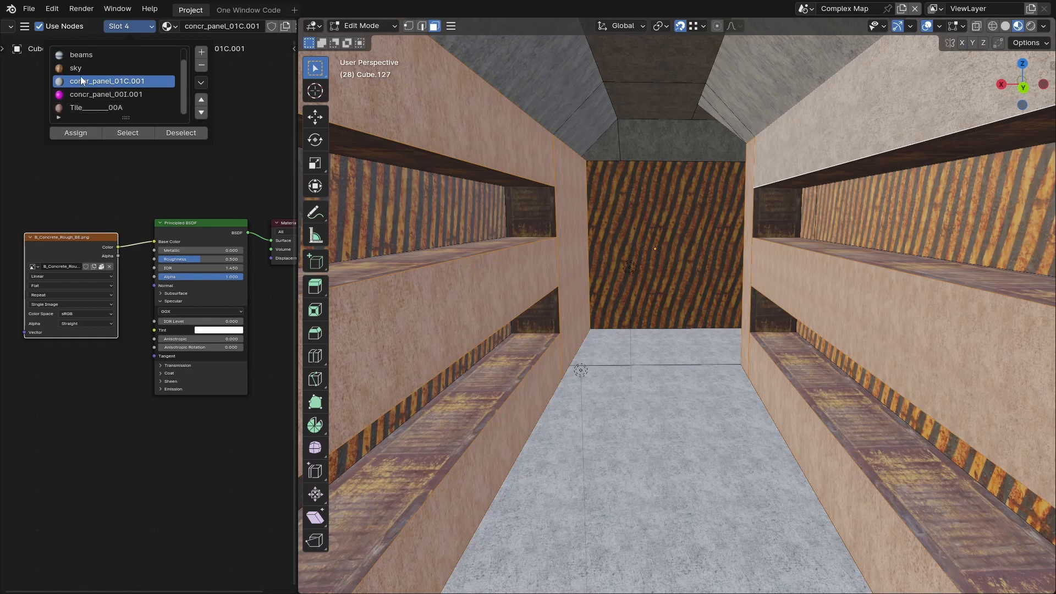
- Assign the concr_panel_01C material to the selected side wall faces
left_click(81, 82)
left_click(79, 133)
left_click(83, 55)
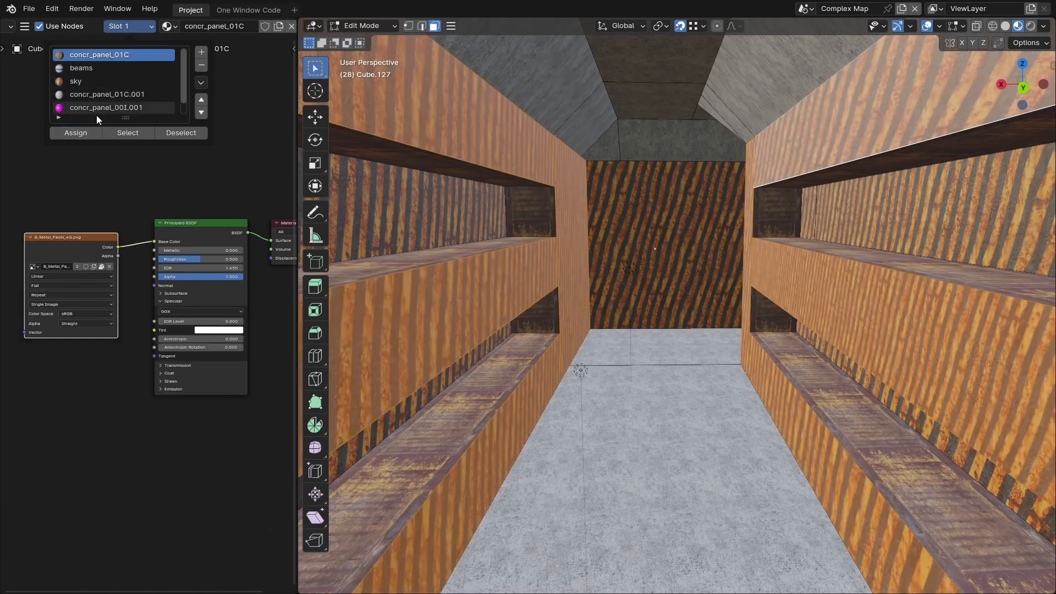
left_click(77, 133)
- Select the two floor faces, add a material slot with the beams material, and assign it to them
left_click(680, 354)
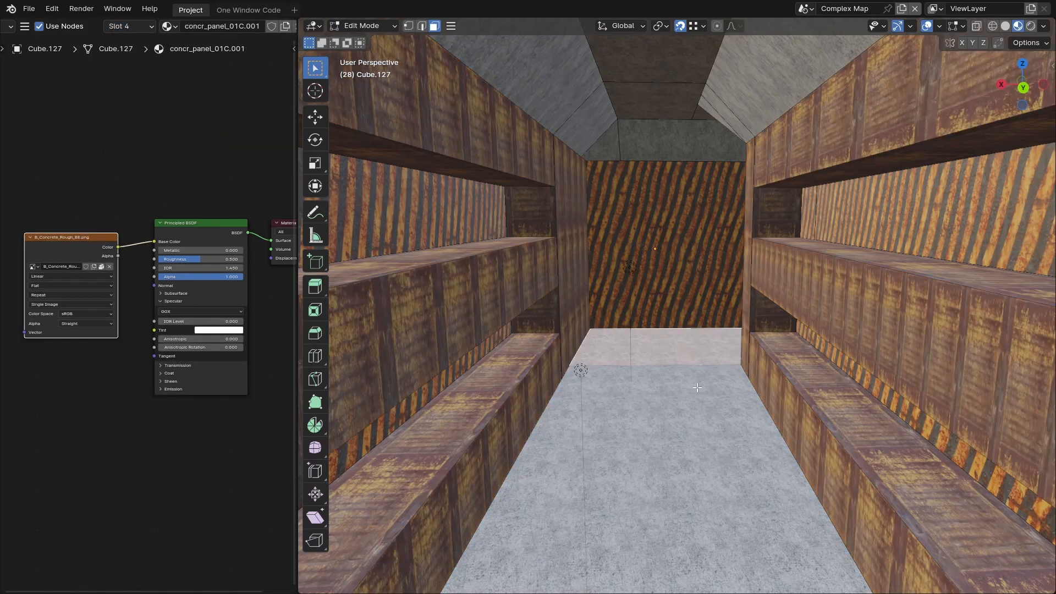
left_click(691, 392, "shift")
left_click(117, 29)
left_click(199, 54)
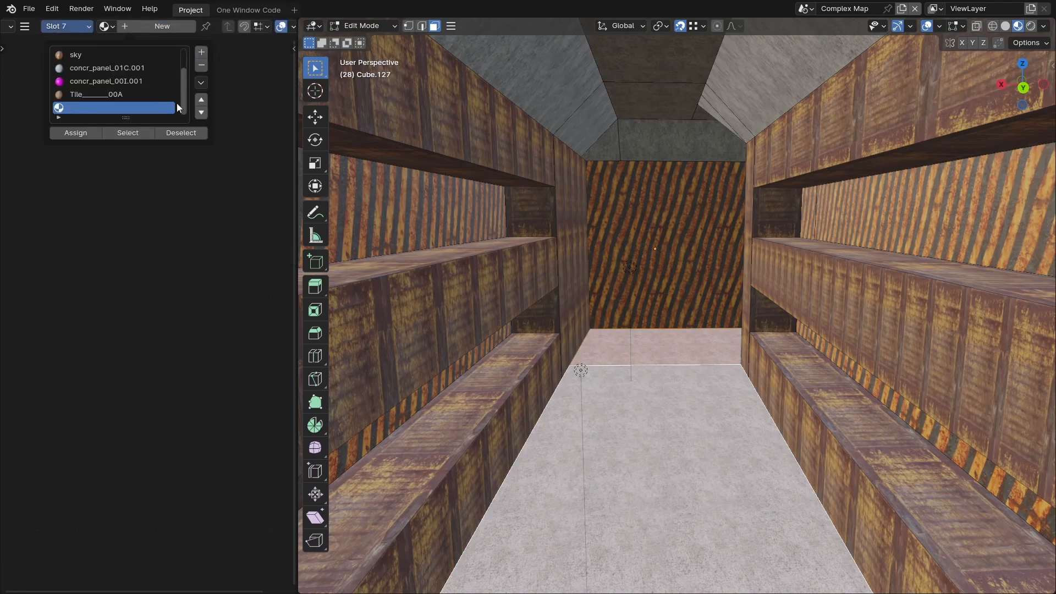
left_click(104, 26)
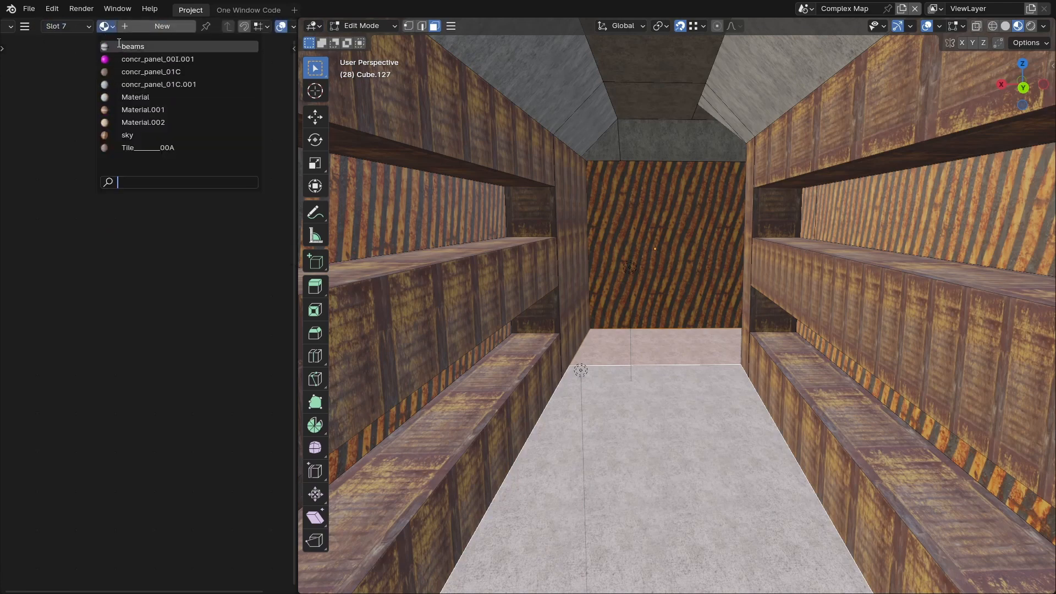
left_click(107, 43)
left_click(106, 30)
left_click(76, 133)
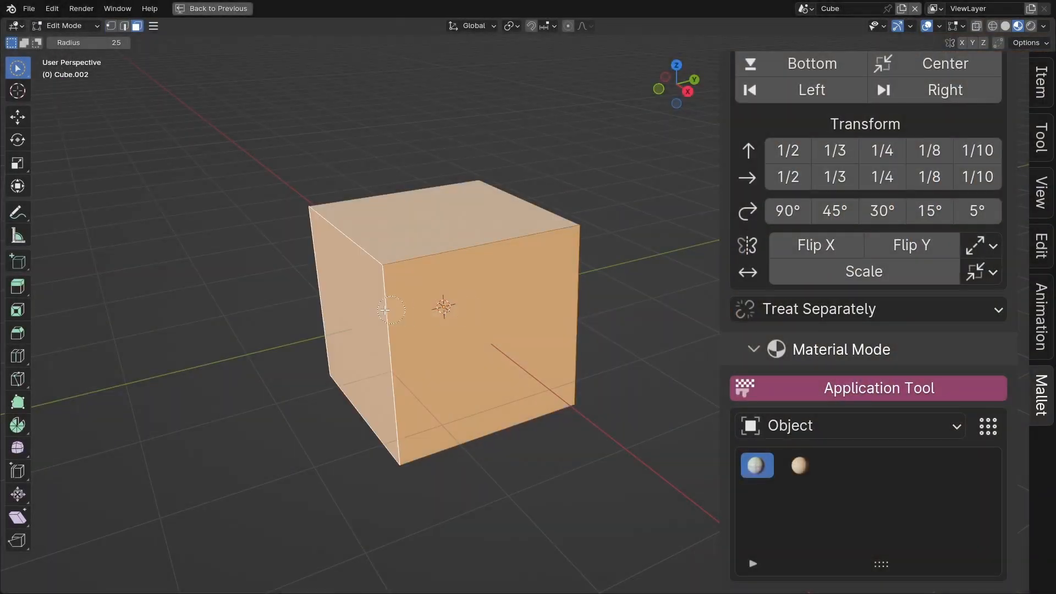
- Brush the numbered color-grid material over the cube's side faces with the Application Tool
left_click_drag(385, 309, 357, 325)
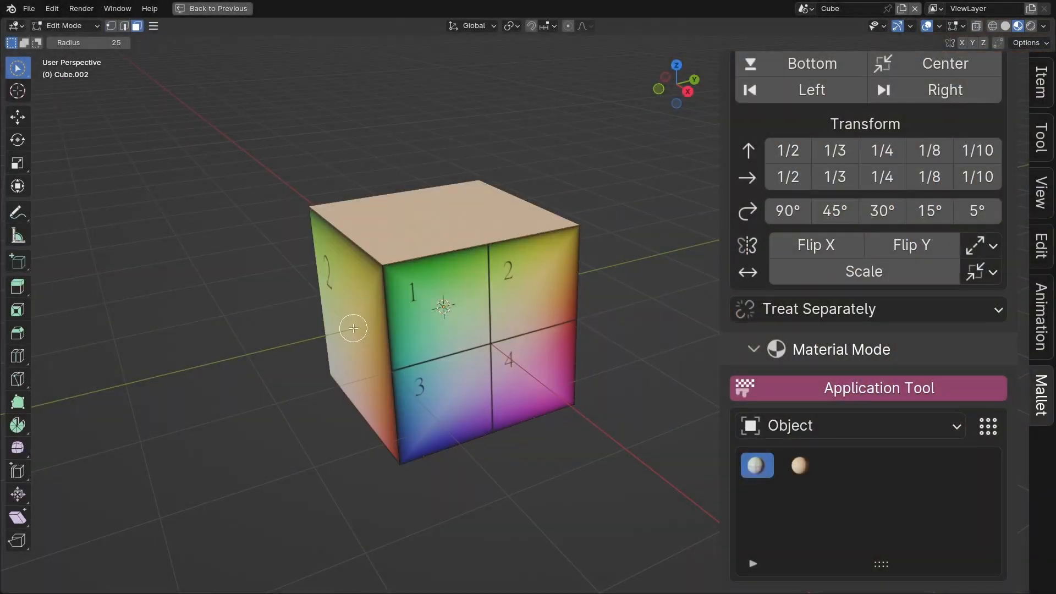
middle_click_drag(355, 327, 577, 330)
middle_click_drag(414, 330, 479, 330)
left_click_drag(429, 325, 364, 317)
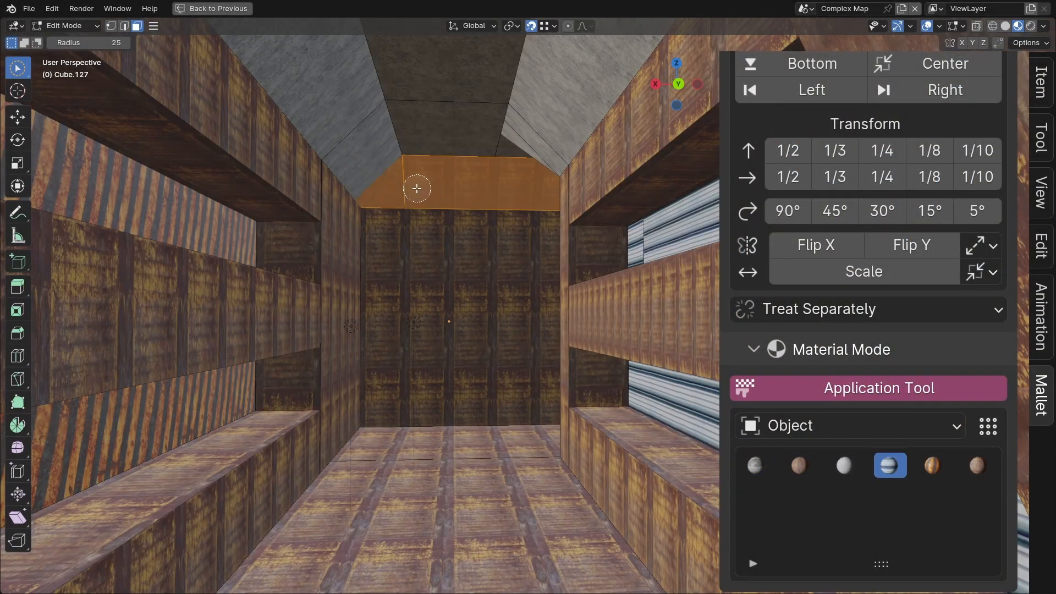
- Apply the concrete material to the room's floor, back wall and side wall faces with the Application Tool
left_click(461, 473)
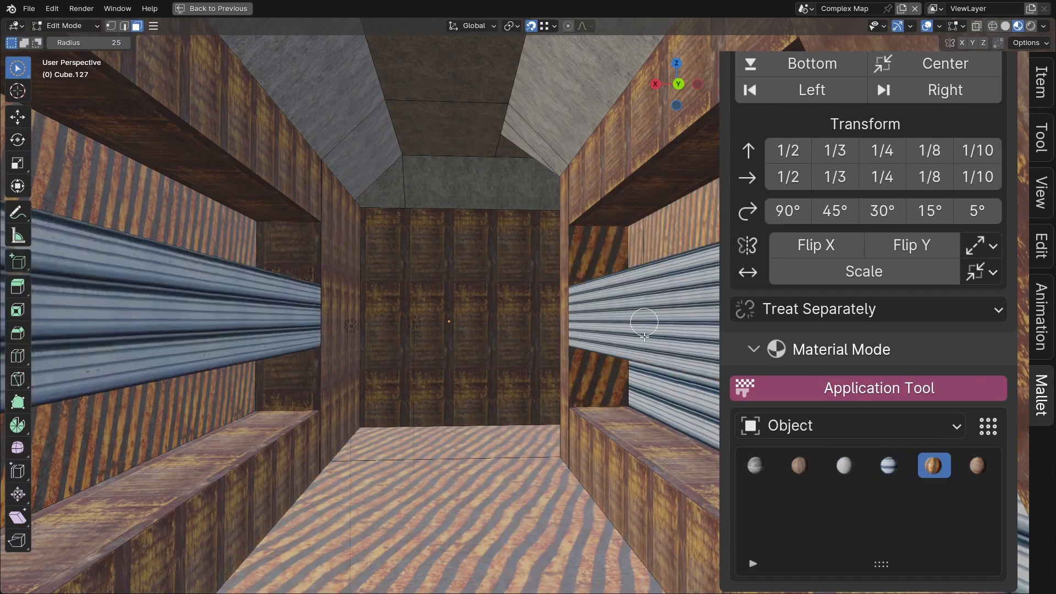
left_click(976, 466)
key("l")
left_click(136, 542)
left_click(300, 179)
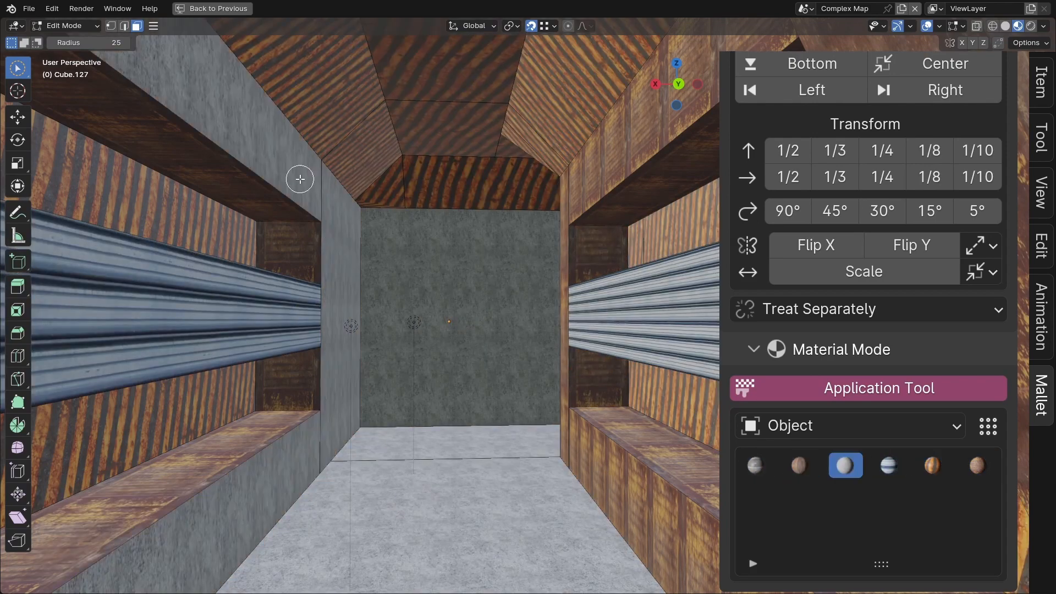
left_click(583, 165)
- Apply the orange striped material to the room's back wall and floor
left_click(478, 184)
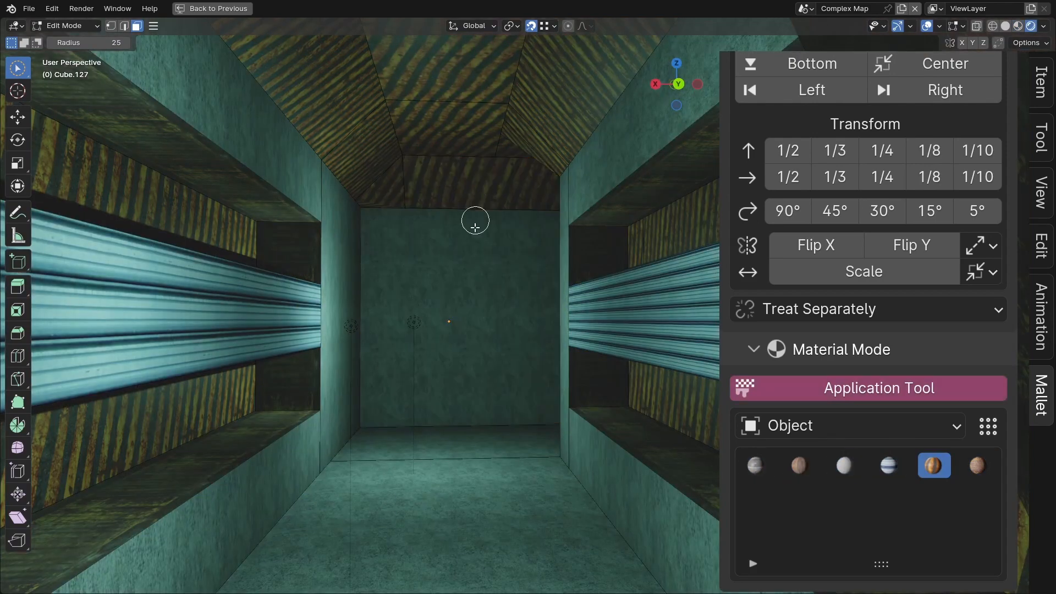
left_click(474, 225)
left_click(462, 467)
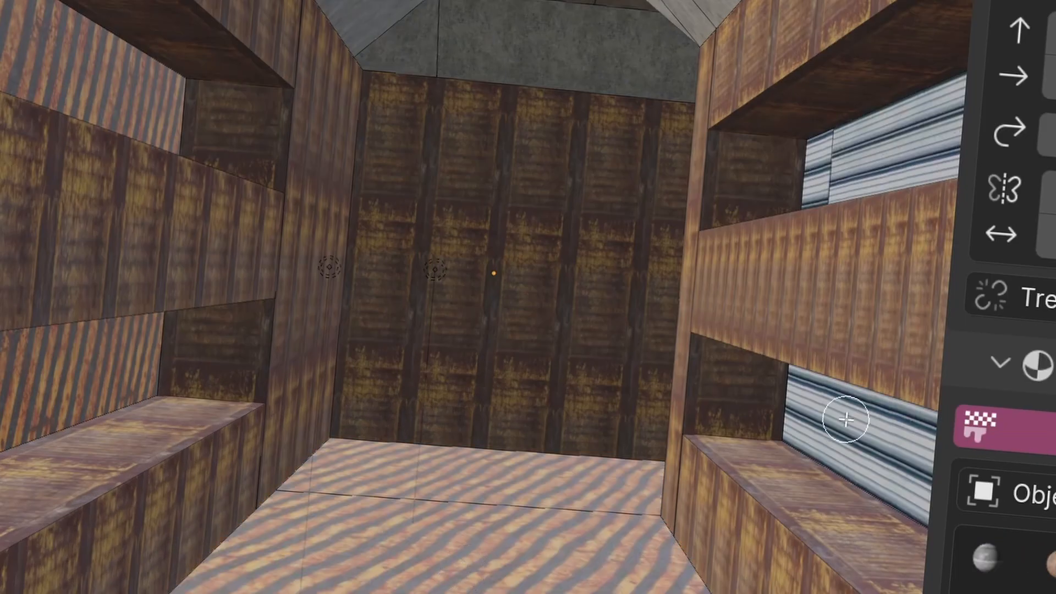
- Apply the object's second listed material, the brown one, to the back wall and floor
left_click(551, 185)
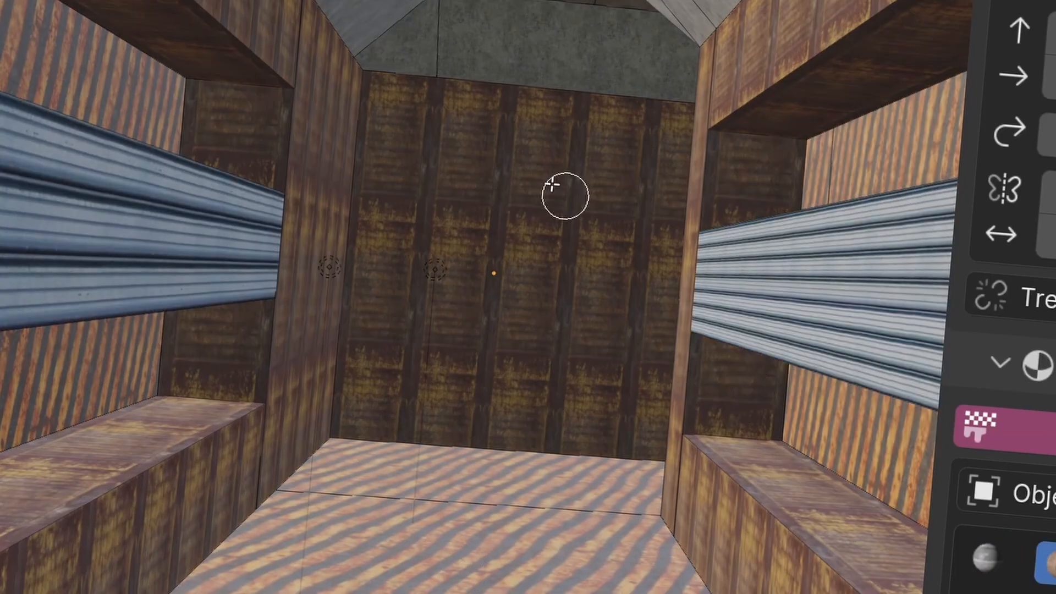
left_click(468, 522)
left_click(528, 242)
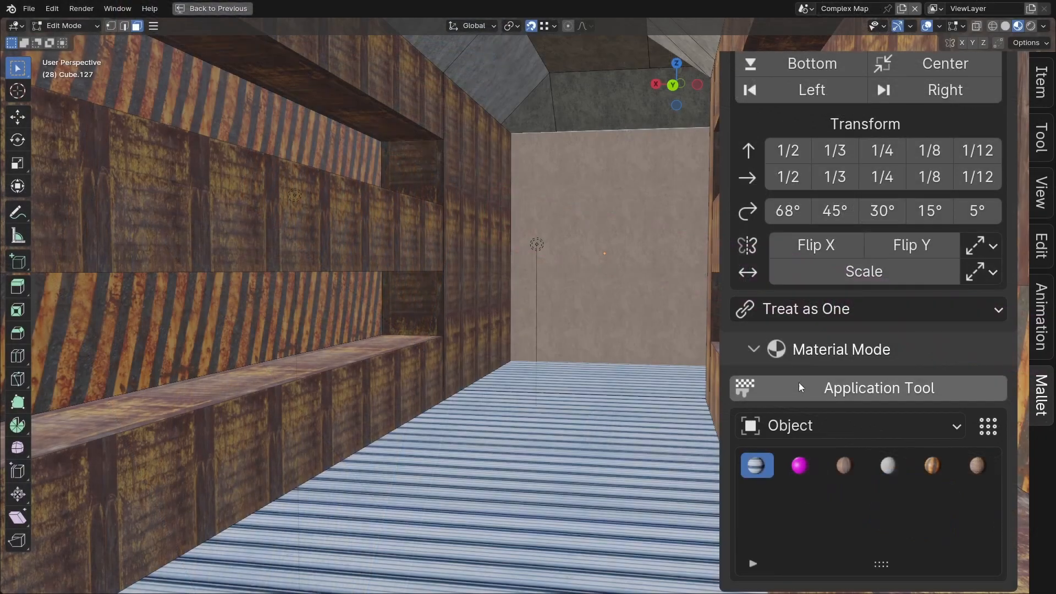
- Use the Application Tool to put the rusty panel material on the floor and the orange striped material on the walls
left_click(798, 385)
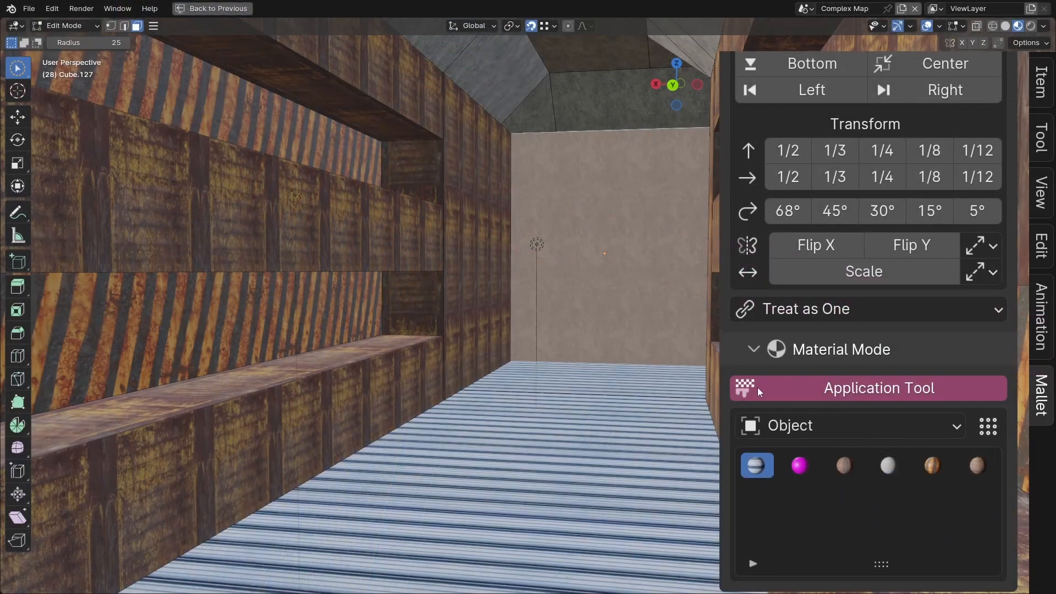
left_click(844, 465)
left_click(635, 415)
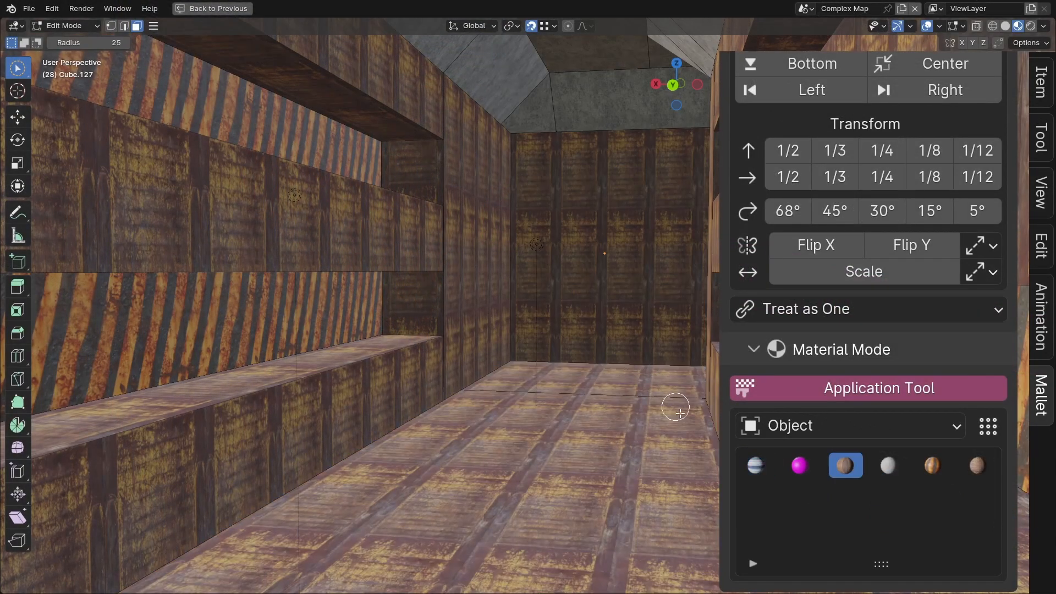
left_click(932, 468)
mouse_move(603, 259)
left_mouse_down()
mouse_move(426, 231)
mouse_move(462, 290)
left_mouse_up()
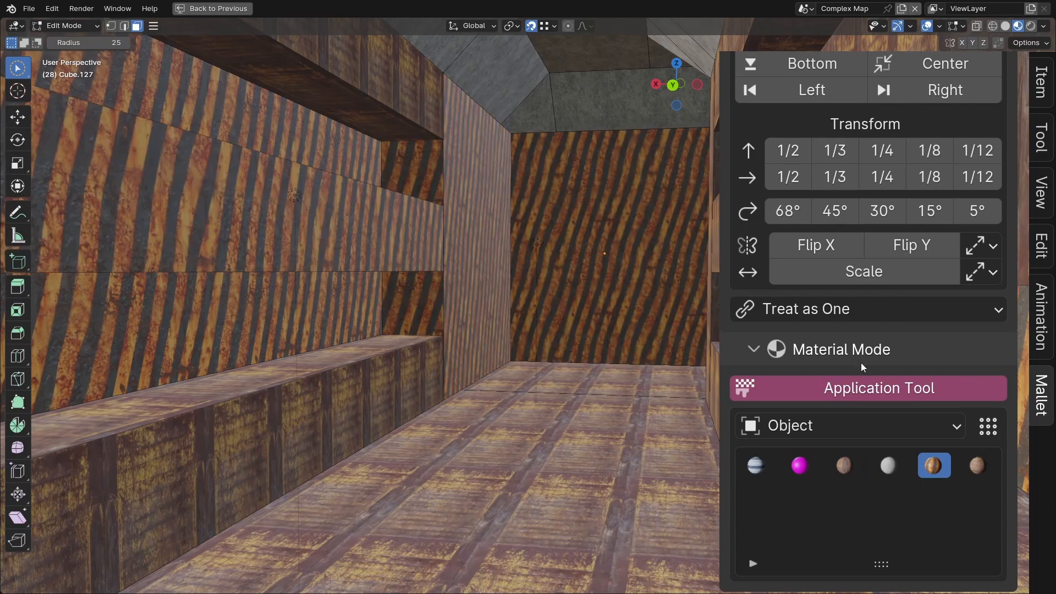
- List the materials of the whole Project and apply the numbered color-grid material to the floor, walls and ceiling
left_click(813, 425)
left_click(795, 366)
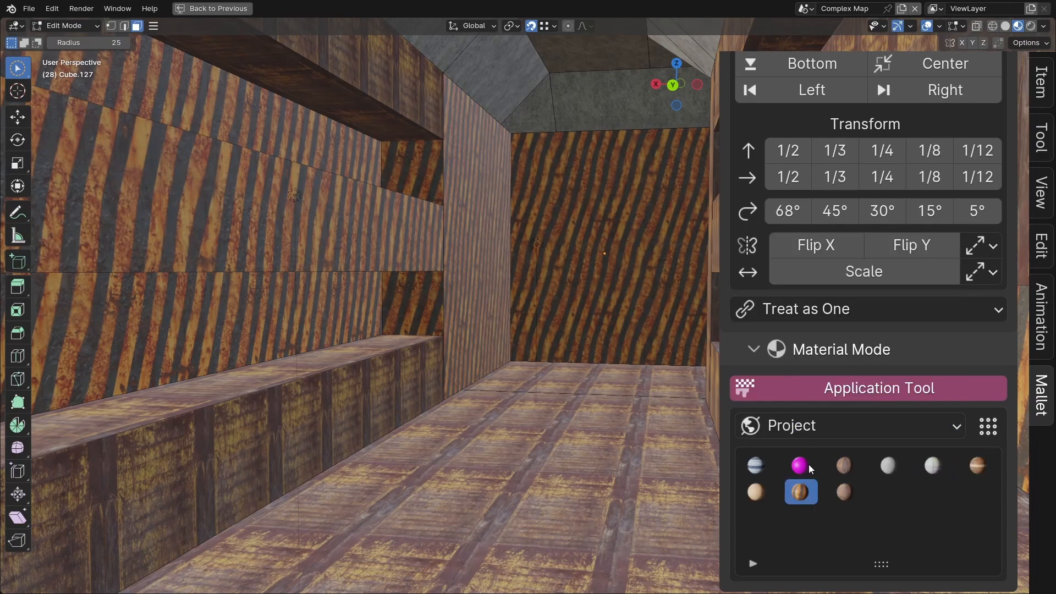
left_click(757, 469)
left_click(933, 465)
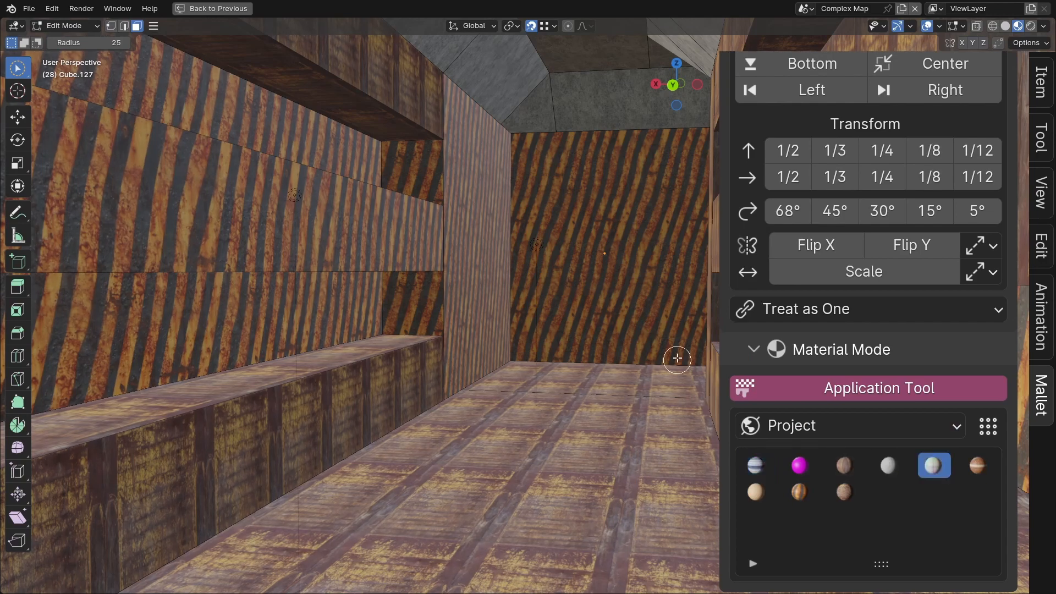
left_click(616, 419)
left_click(601, 317)
left_click(480, 233)
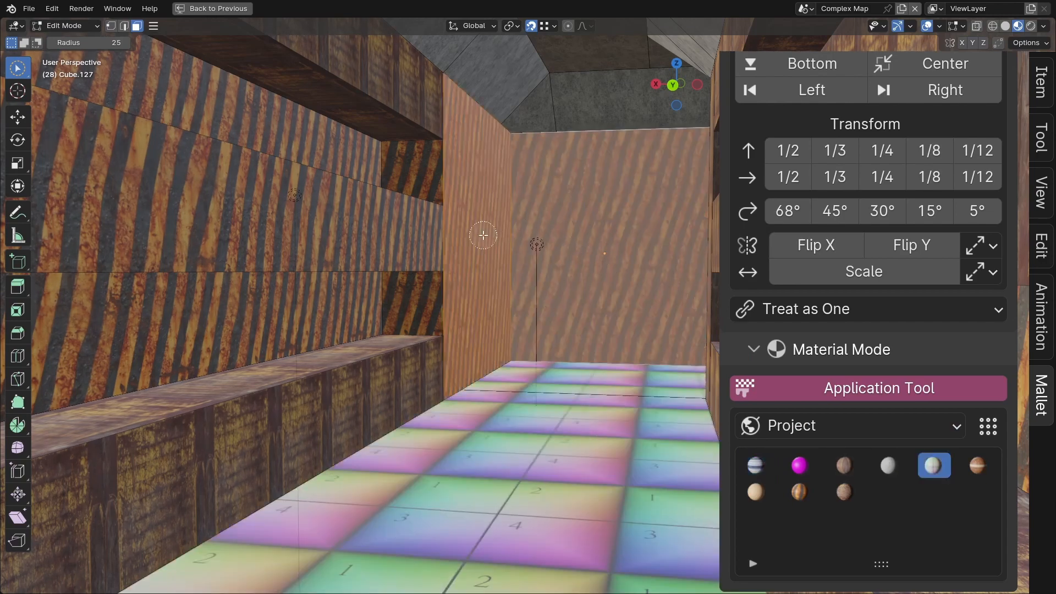
mouse_move(366, 66)
left_mouse_down()
mouse_move(330, 242)
mouse_move(448, 136)
mouse_move(713, 96)
mouse_move(712, 21)
mouse_move(715, 31)
left_mouse_up()
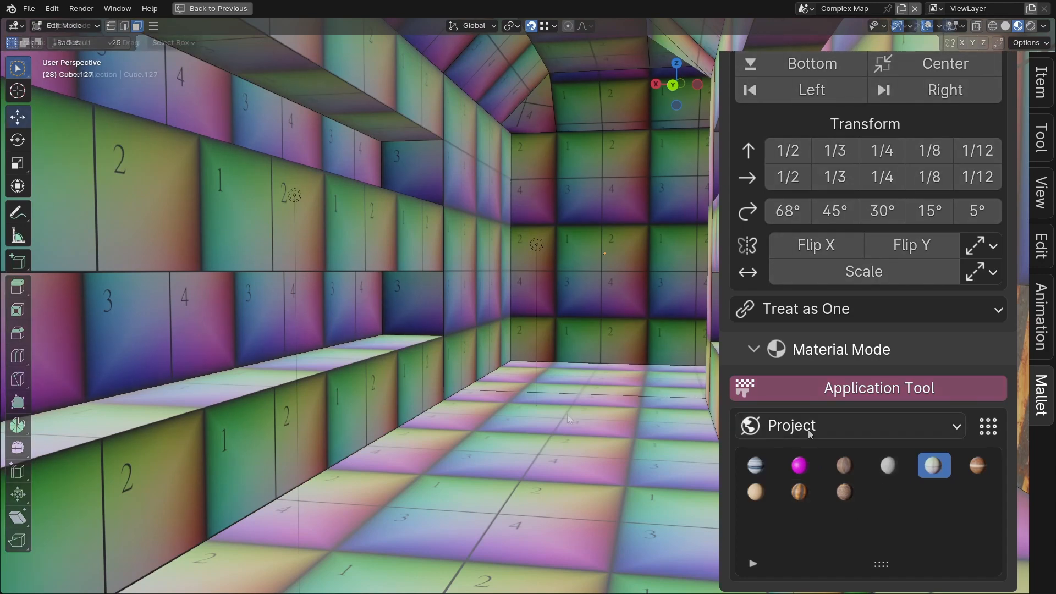
- Restart the Application Tool from Object Mode and apply the orange striped material to both floor sections and the back wall
key("Tab")
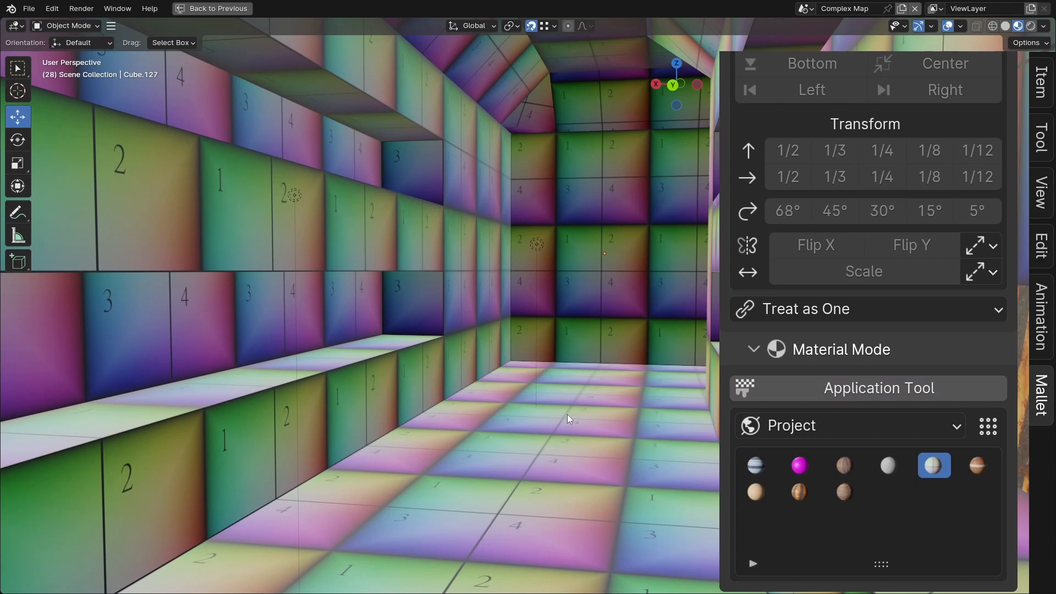
left_click(839, 392)
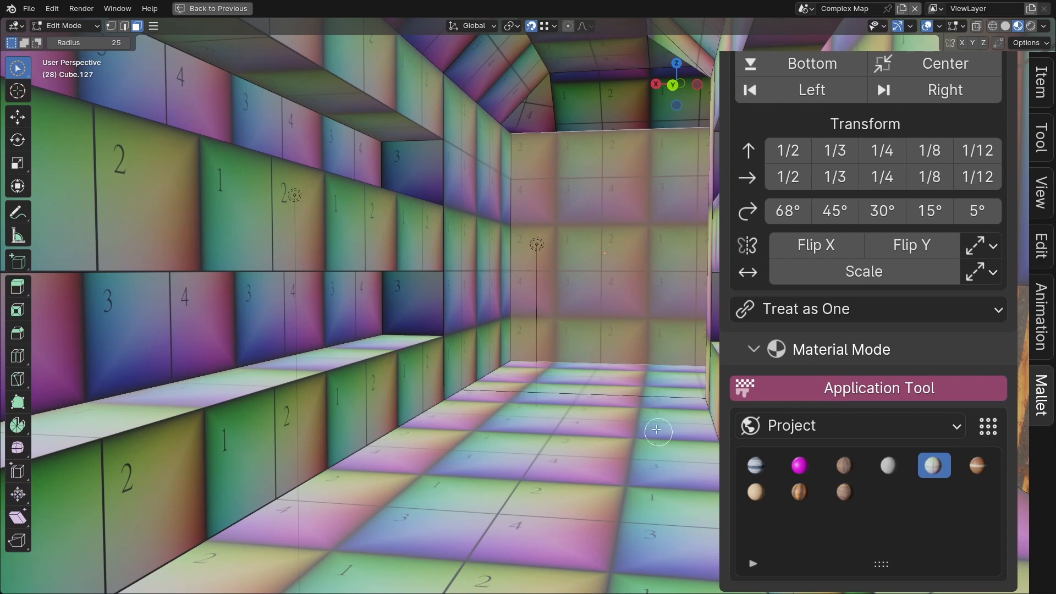
left_click(793, 494)
left_click(628, 421)
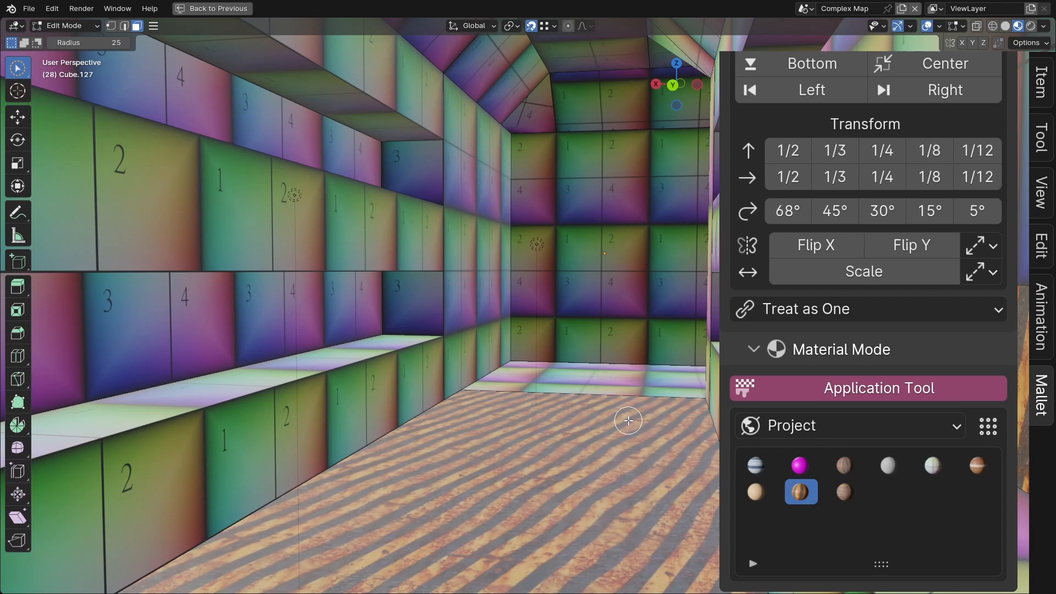
left_click(593, 381)
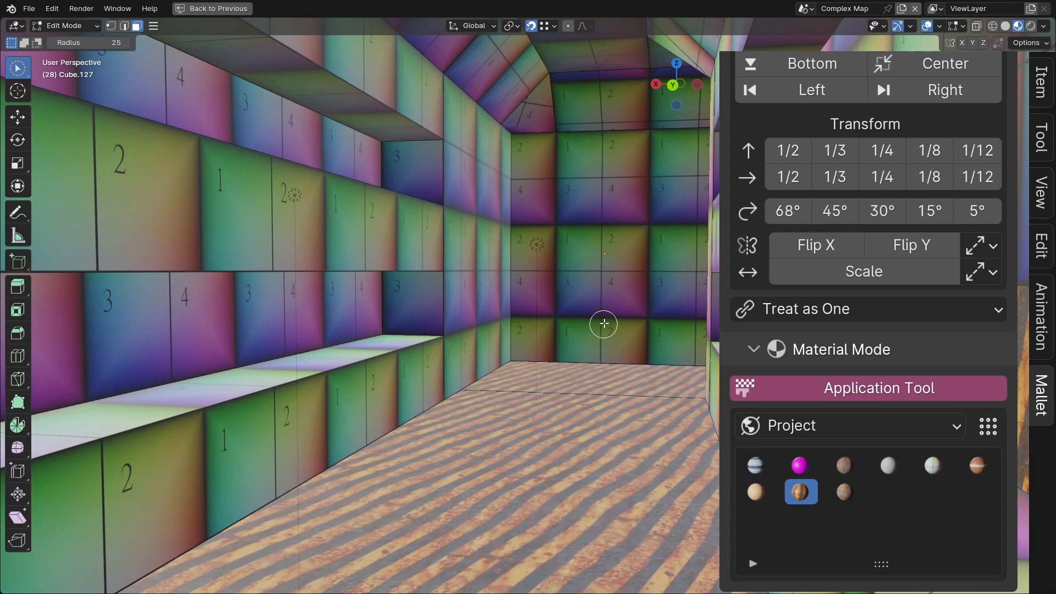
left_click(617, 255)
left_click_drag(617, 163, 617, 164)
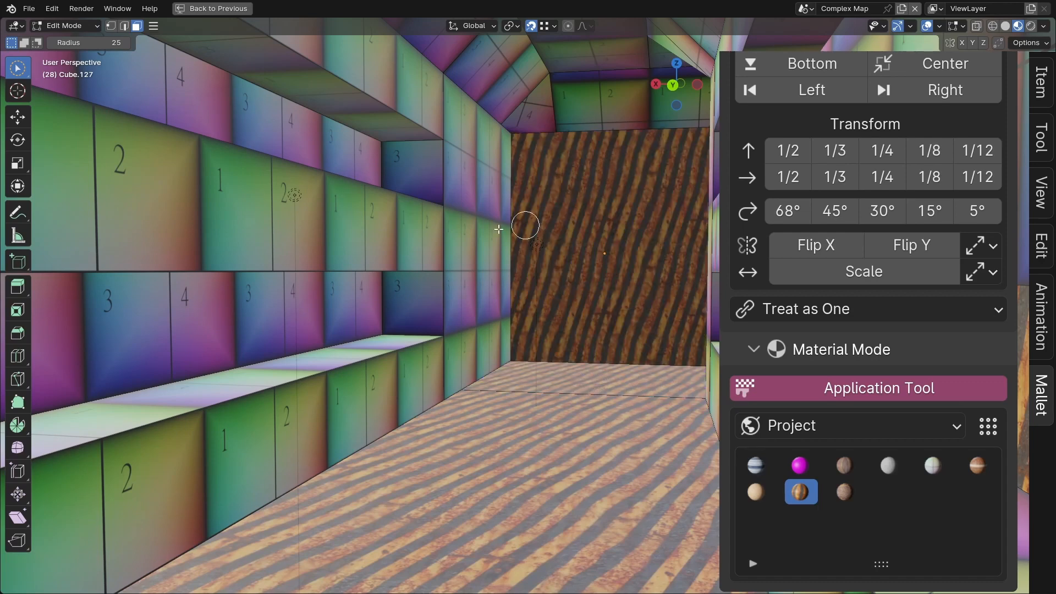
- Brush the orange striped material over the left walls, ledges and ceiling, and choose the rusty panel material
left_click_drag(442, 230, 467, 232)
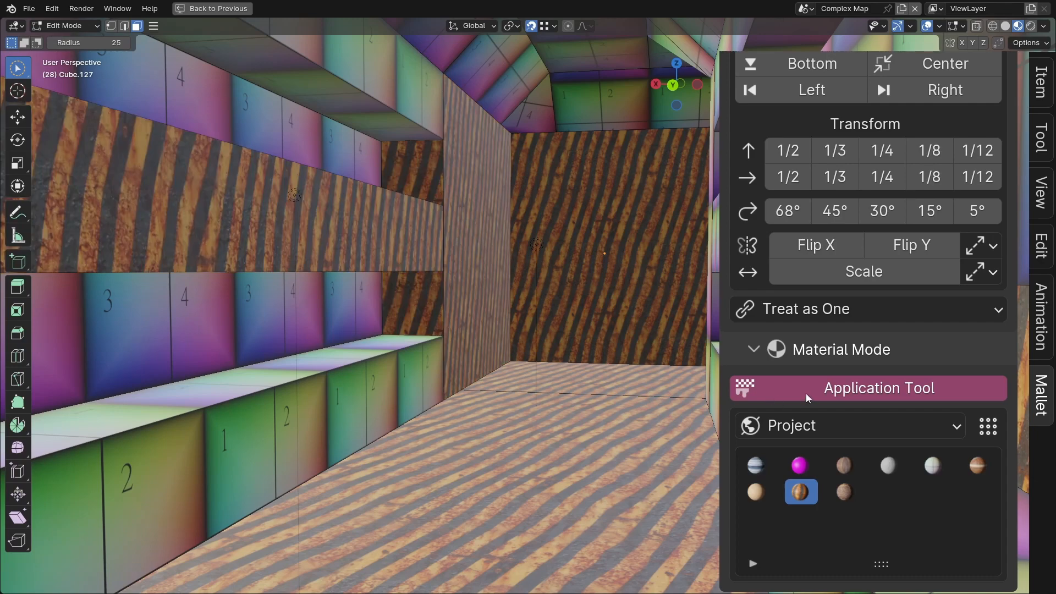
left_click(440, 366)
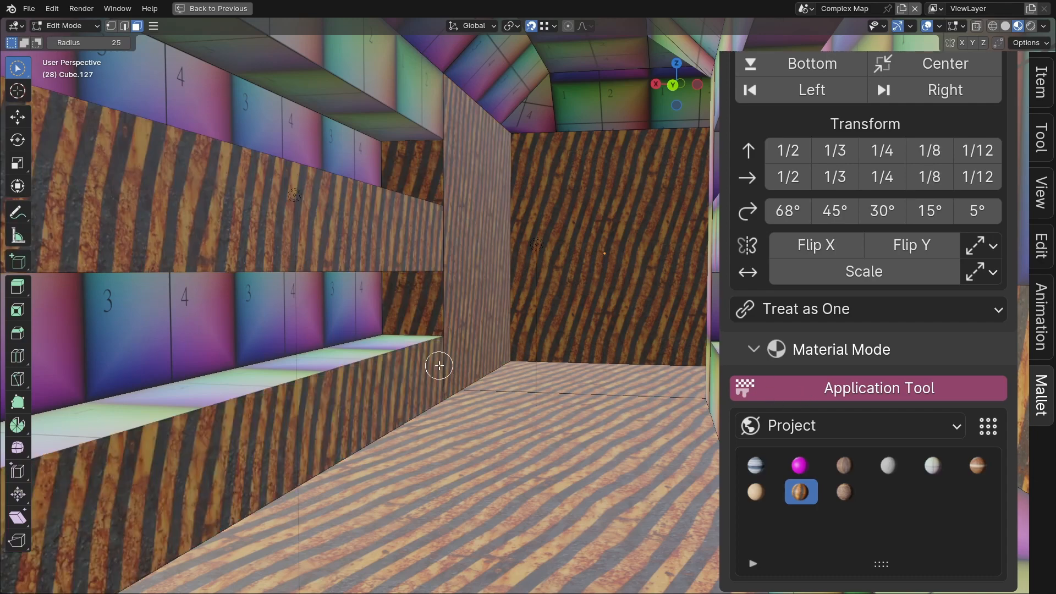
left_click(434, 112)
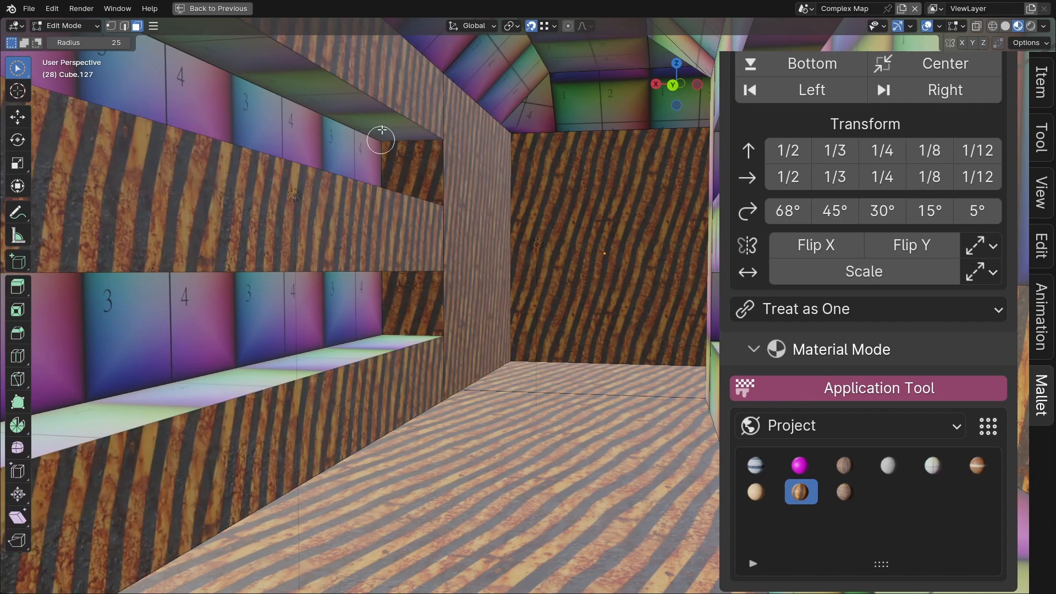
mouse_move(396, 99)
left_mouse_down()
mouse_move(413, 275)
mouse_move(343, 340)
mouse_move(753, 46)
mouse_move(729, 329)
mouse_move(556, 101)
mouse_move(415, 48)
mouse_move(420, 62)
left_mouse_up()
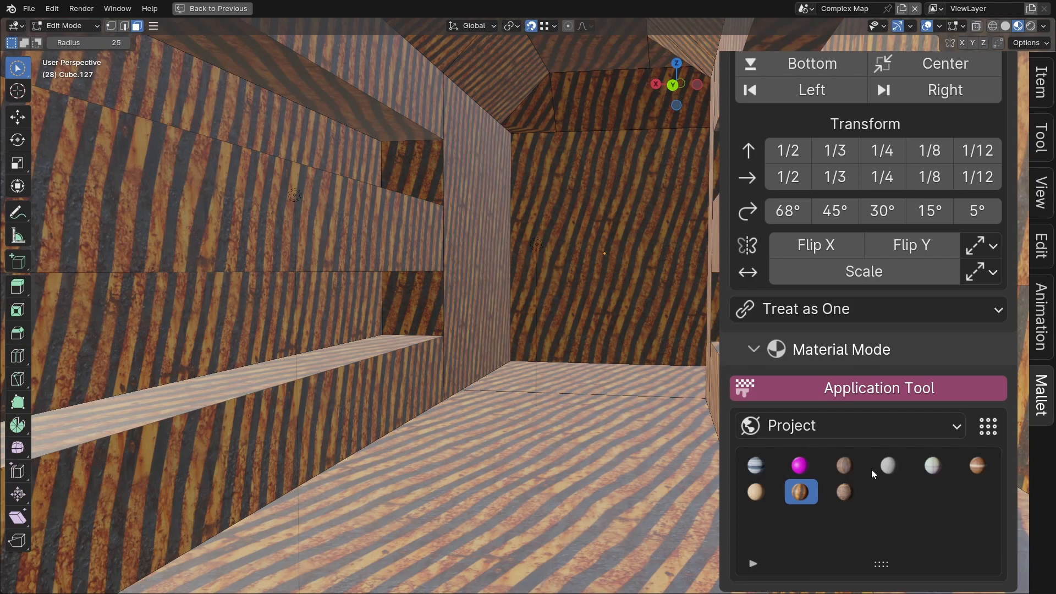
left_click(846, 466)
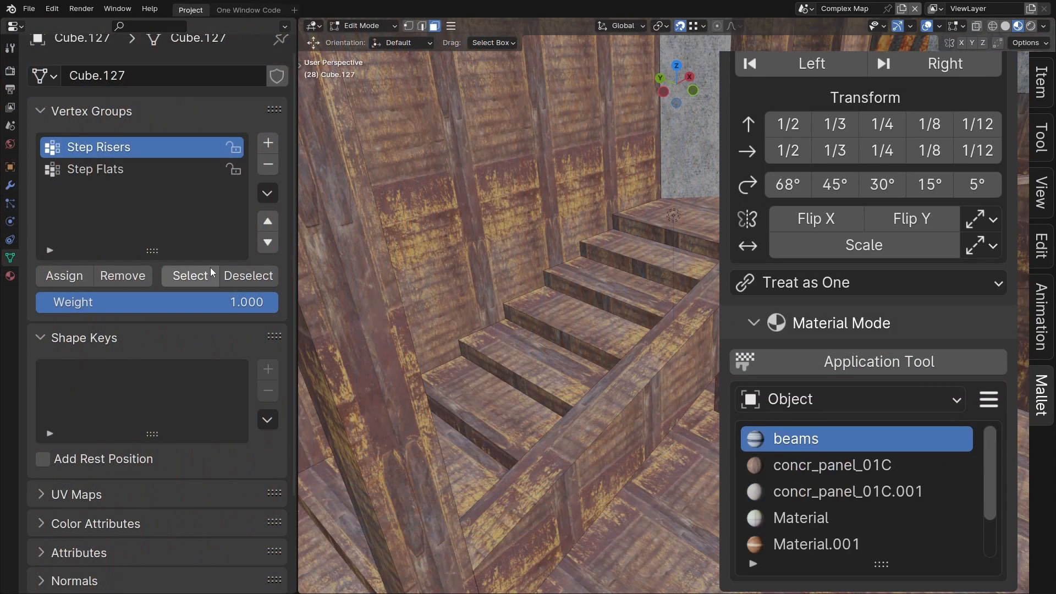
- Check the faces in the Step Risers and Step Flats vertex groups by selecting and deselecting each group
left_click(205, 275)
left_click(237, 277)
left_click(168, 172)
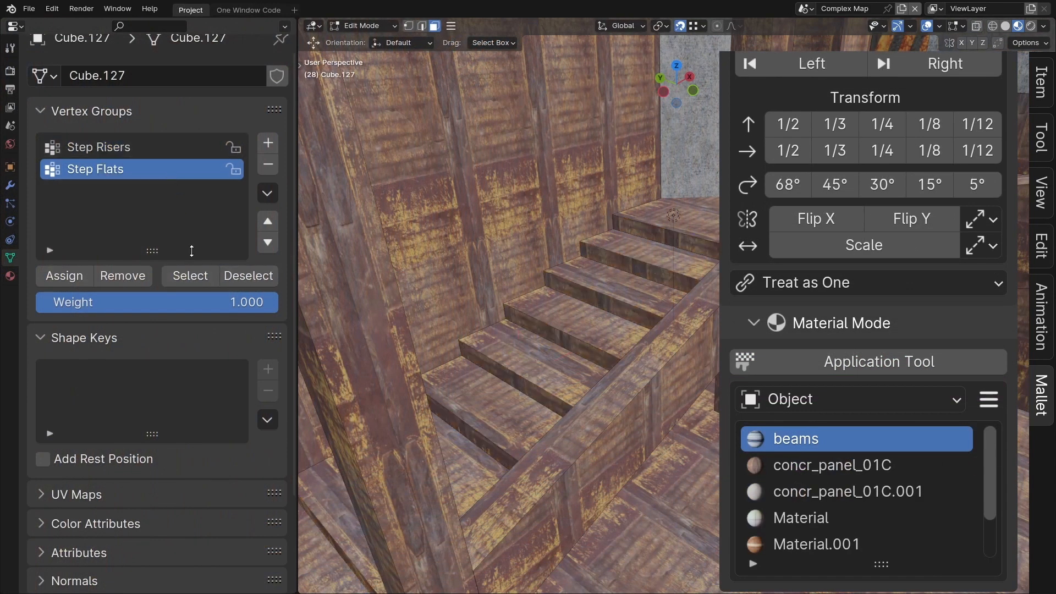
left_click(190, 275)
left_click(247, 271)
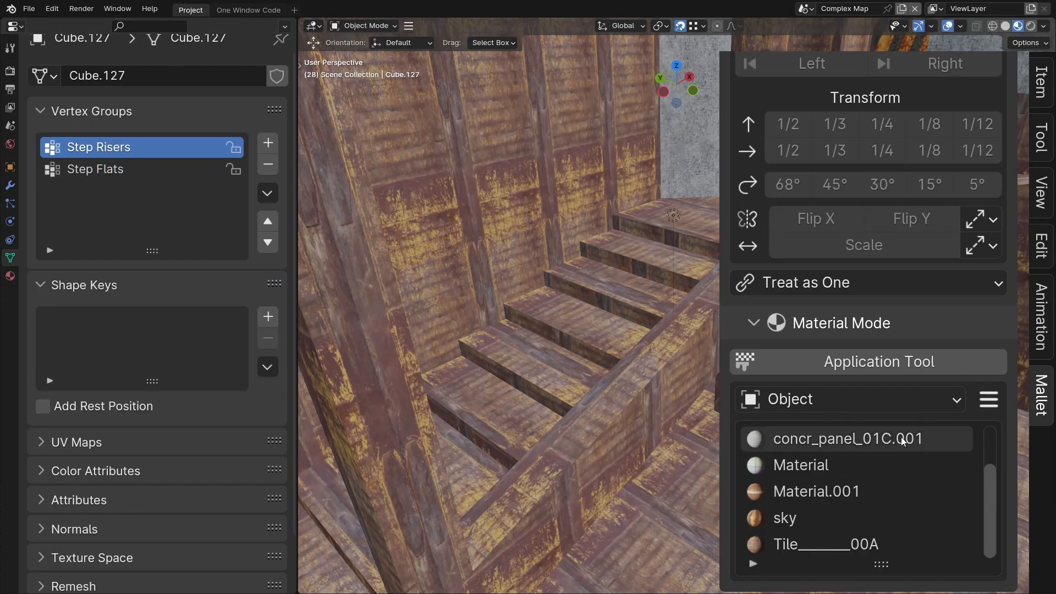
- Activate the Application Tool and apply the beams material to the Step Risers vertex group
left_click(900, 366)
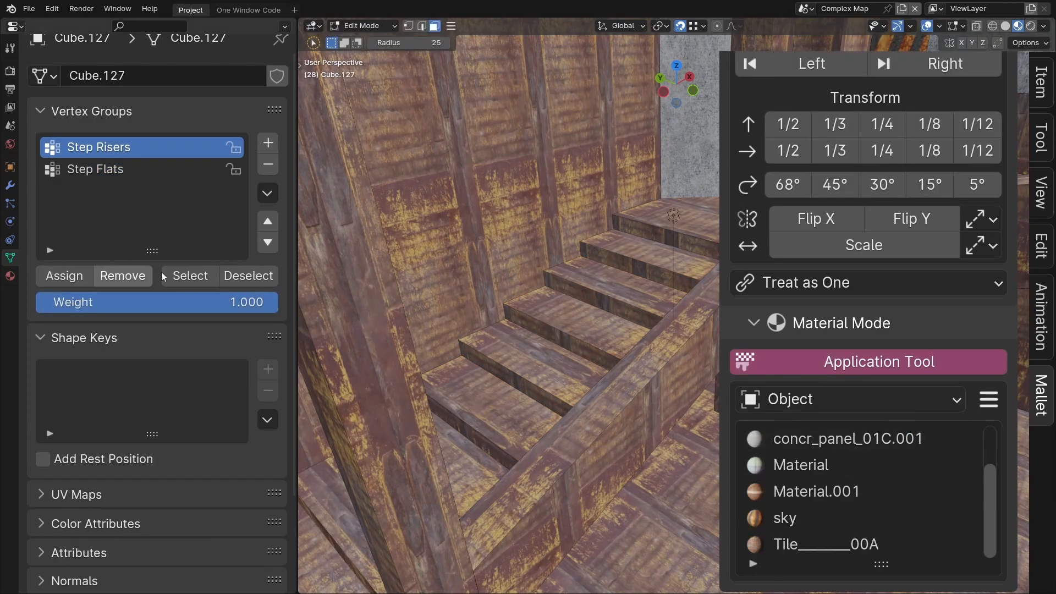
left_click(178, 277)
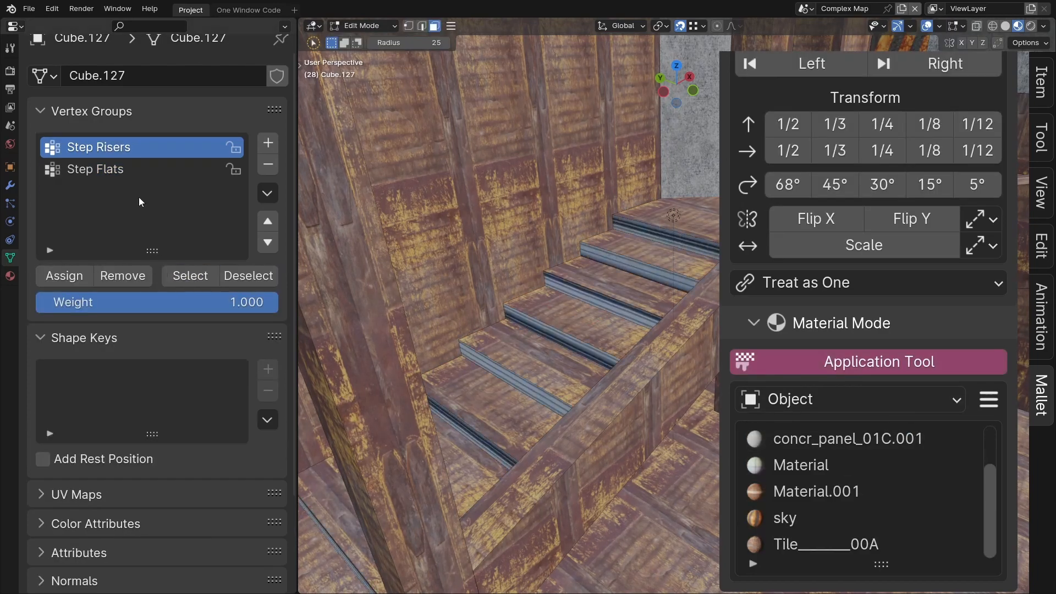
- Apply the concr_panel_01C.001 material to the faces in the Step Flats vertex group
left_click(144, 171)
left_click(847, 438)
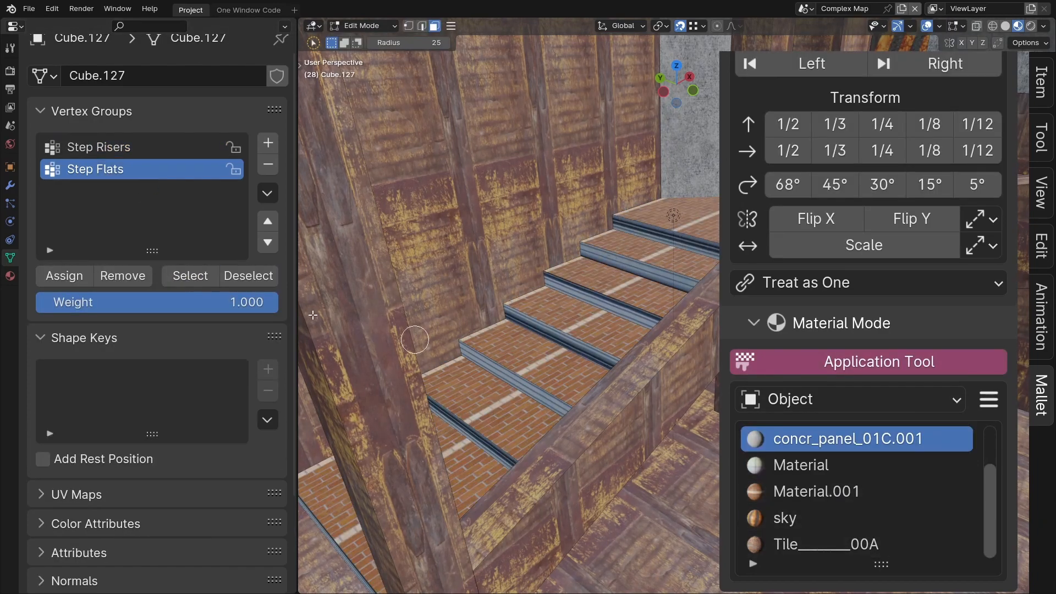
left_click(176, 277)
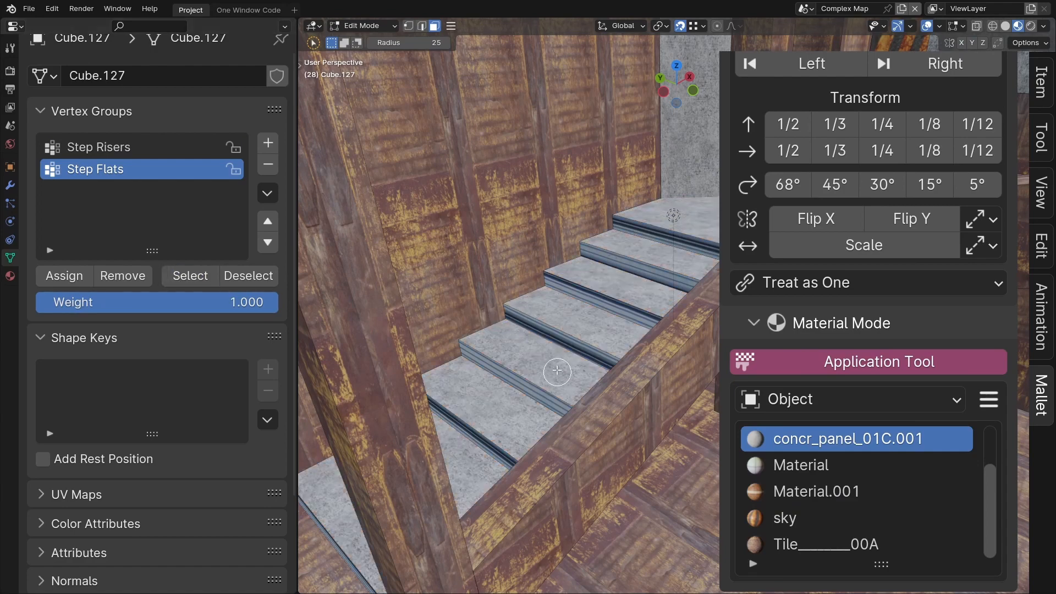
key("z")
- Sample concr_panel_01C.001 from the concrete back wall and apply it to the rusty lower back wall and the left stairwell wall
left_click(549, 283)
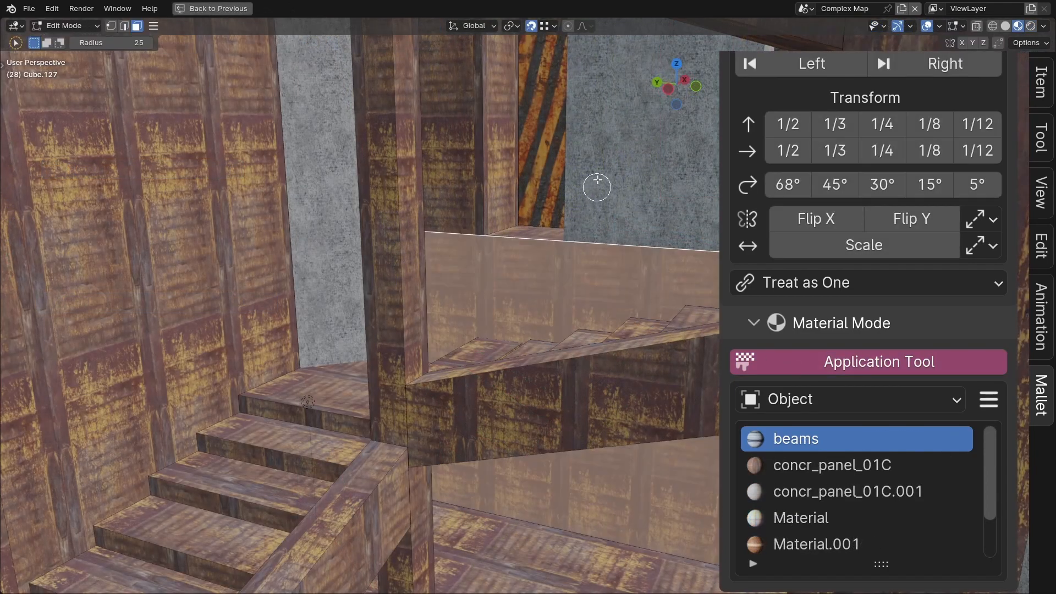
left_click(616, 166)
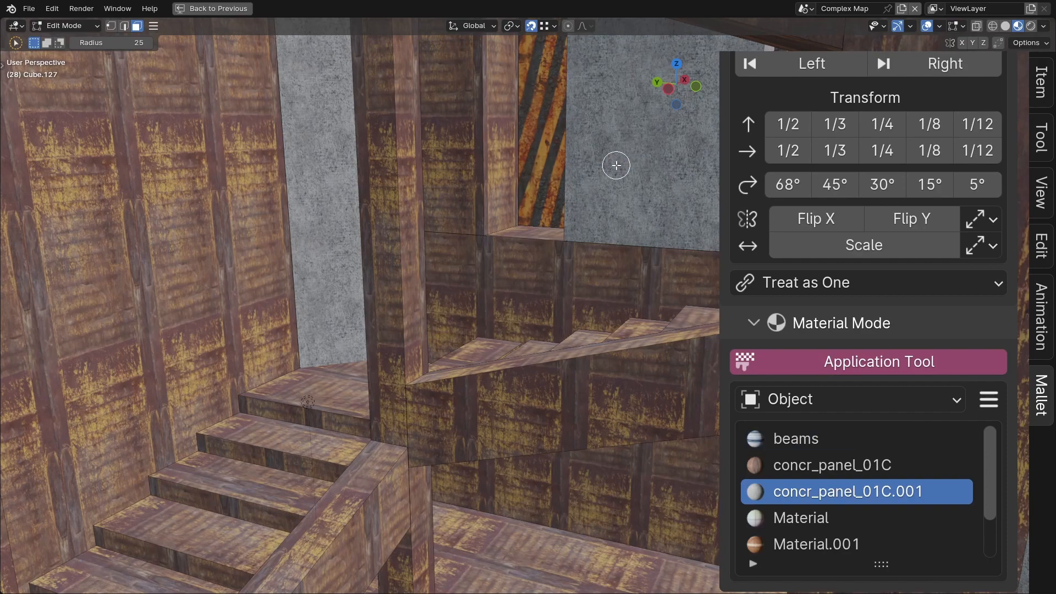
left_click(553, 272)
left_click(217, 271)
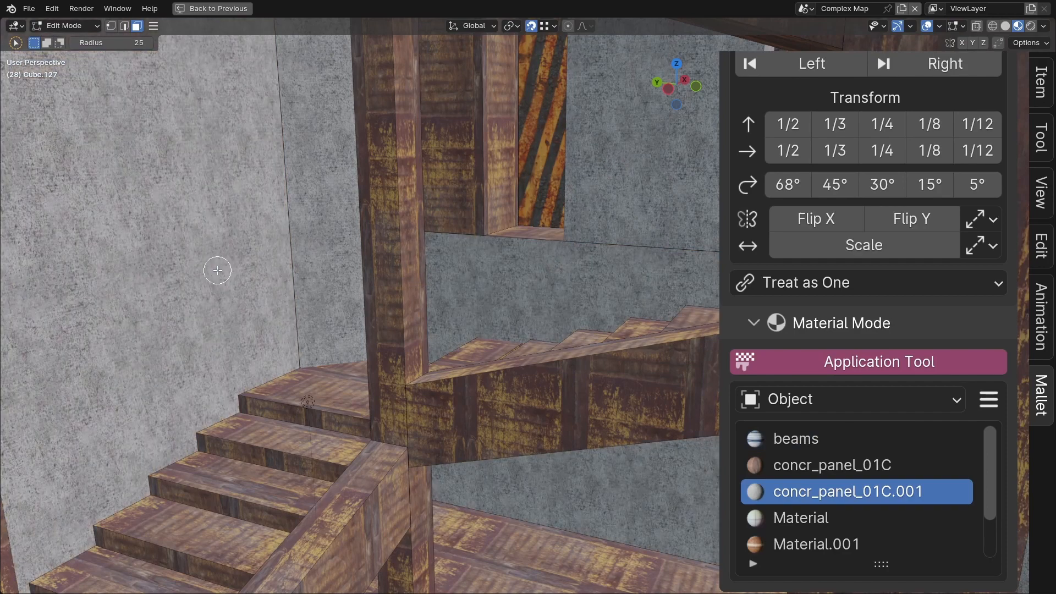
- Sample the striped sky material from the doorway, reduce the brush radius to 1, and brush it onto the individual step risers
left_click(536, 151)
left_click_drag(132, 42, 97, 43)
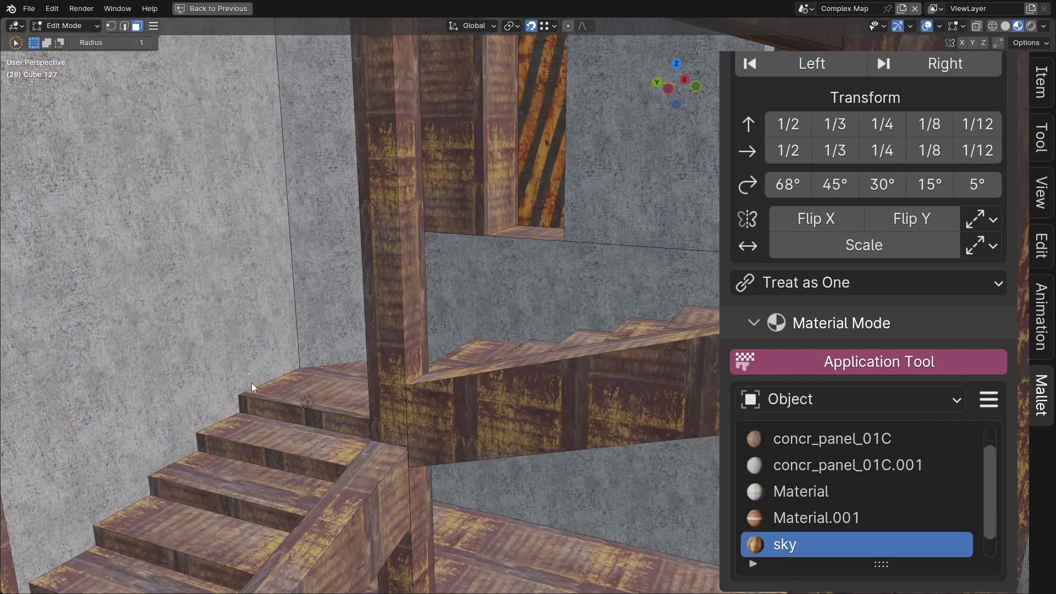
left_click(268, 413)
left_click(259, 453)
left_click(237, 514)
left_click(190, 558)
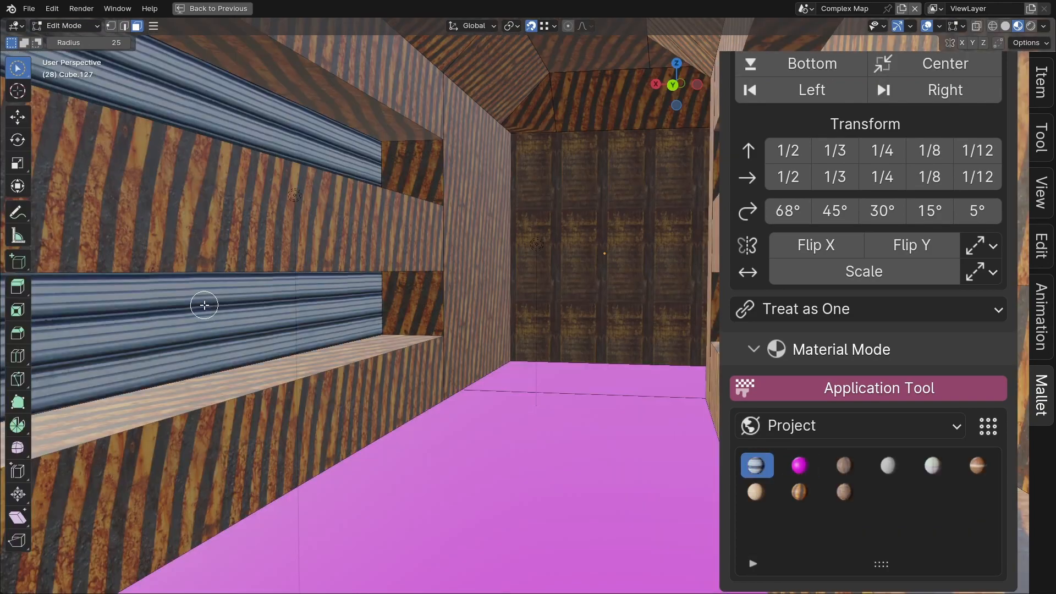
- Apply the beams material to the magenta floor and replace it with the brick Material.001
left_click(589, 438)
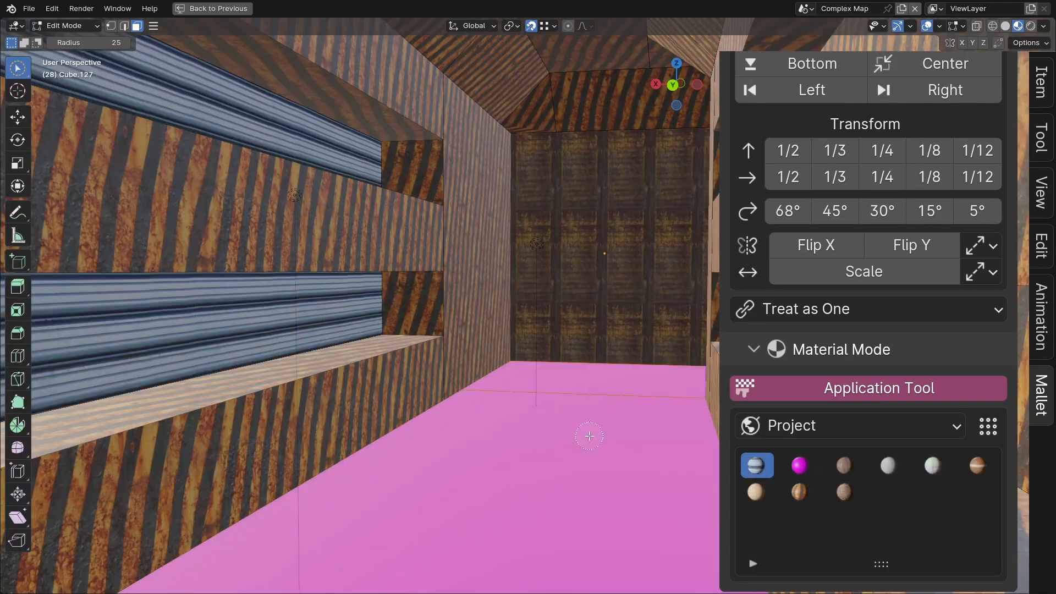
left_click(978, 465)
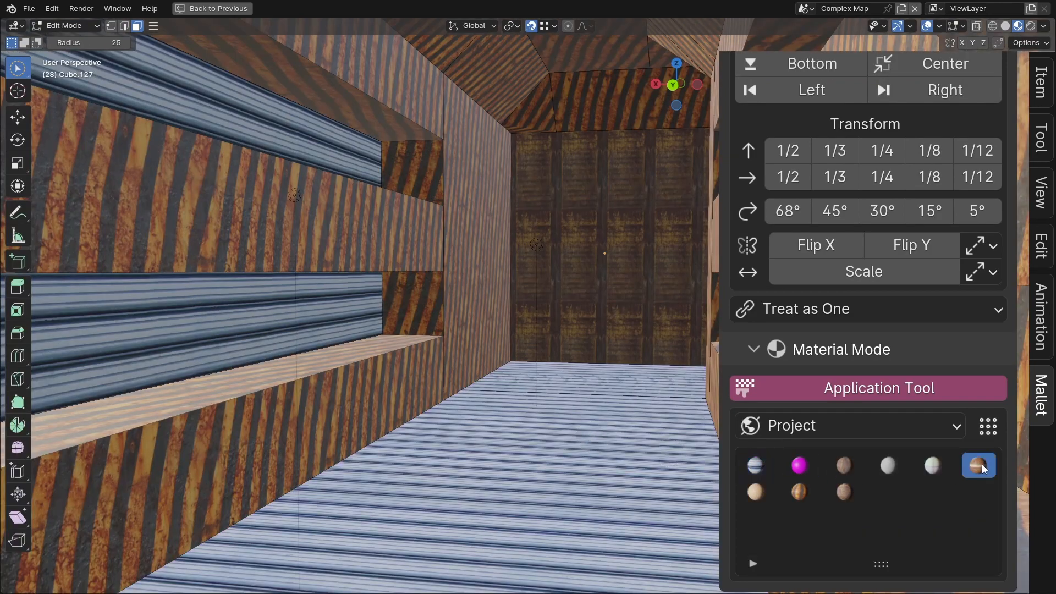
left_click(610, 437)
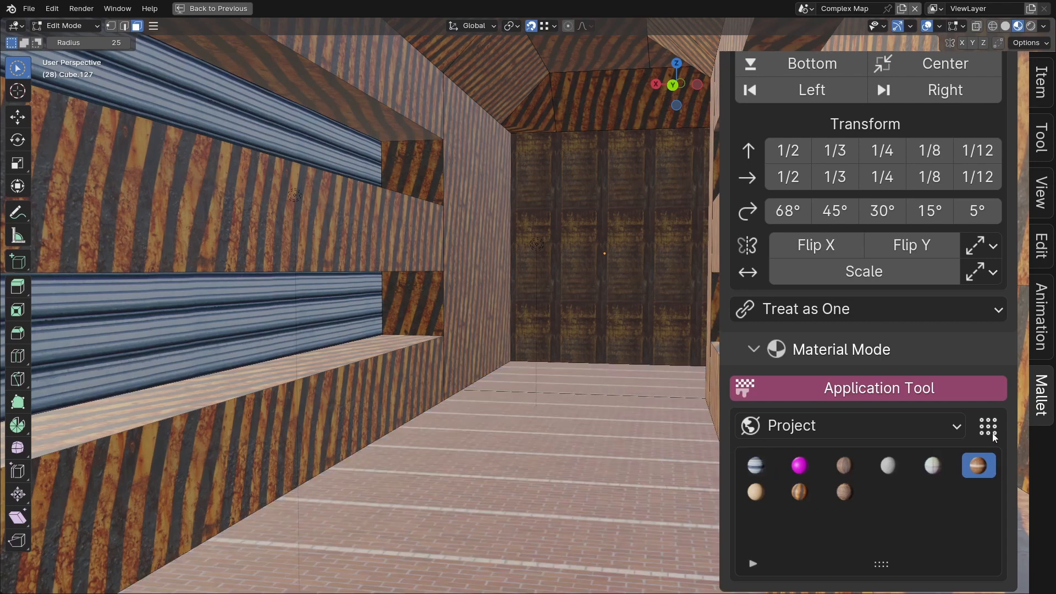
- Browse the project's materials as a named list, keep the Project filter, and return to the thumbnail grid
left_click(989, 426)
scroll(969, 457, "down", 4)
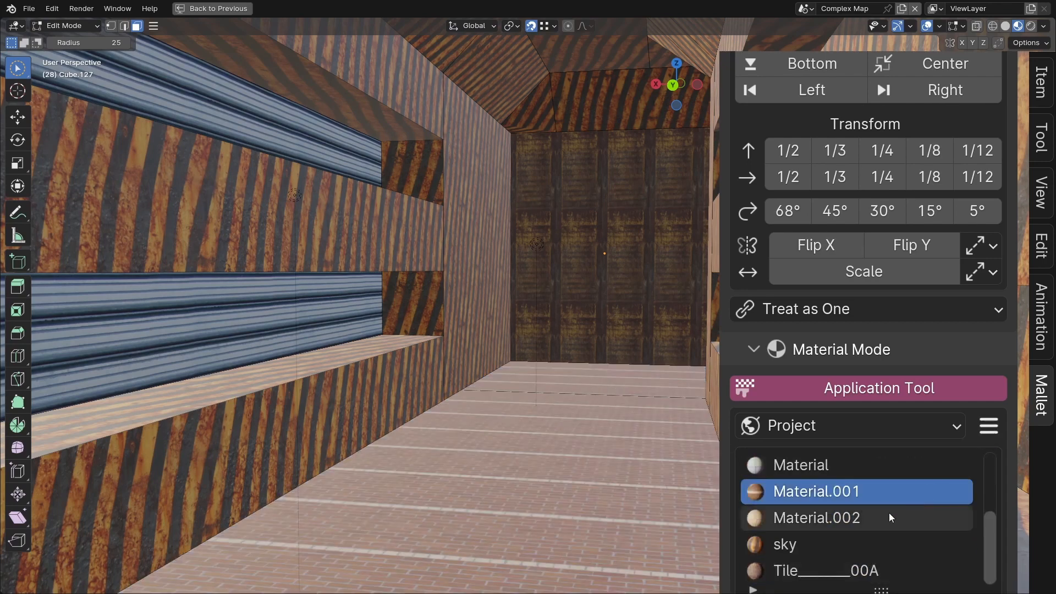
scroll(886, 513, "up", 4)
scroll(876, 375, "down", 1)
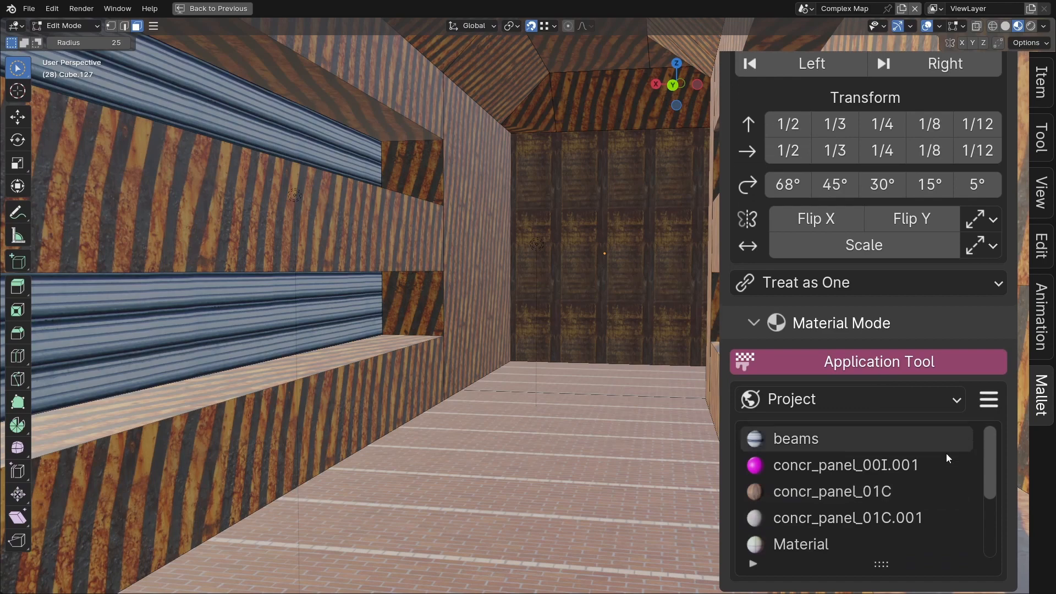
scroll(935, 464, "down", 4)
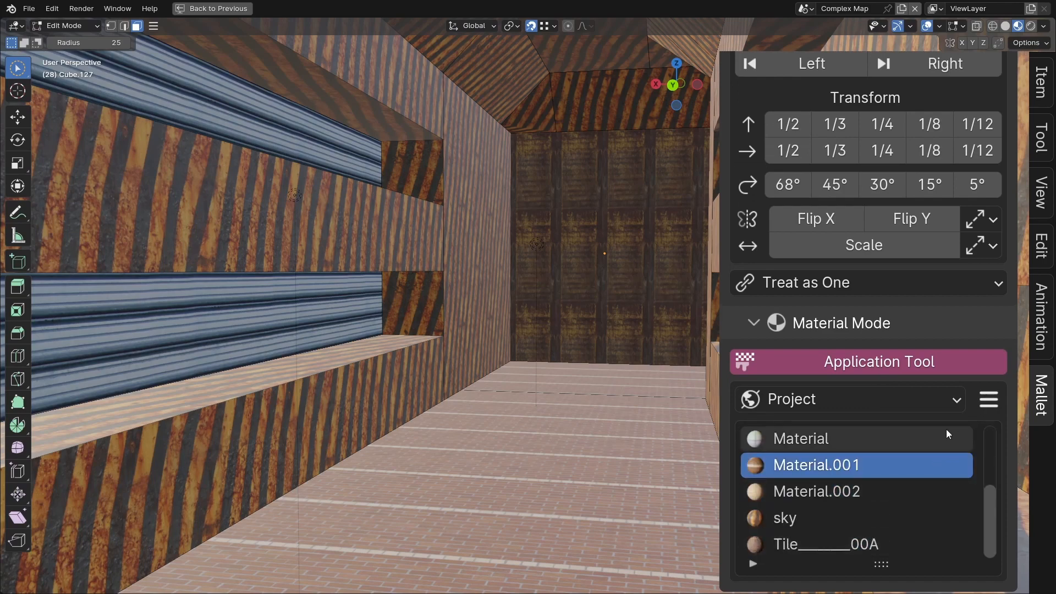
left_click(909, 403)
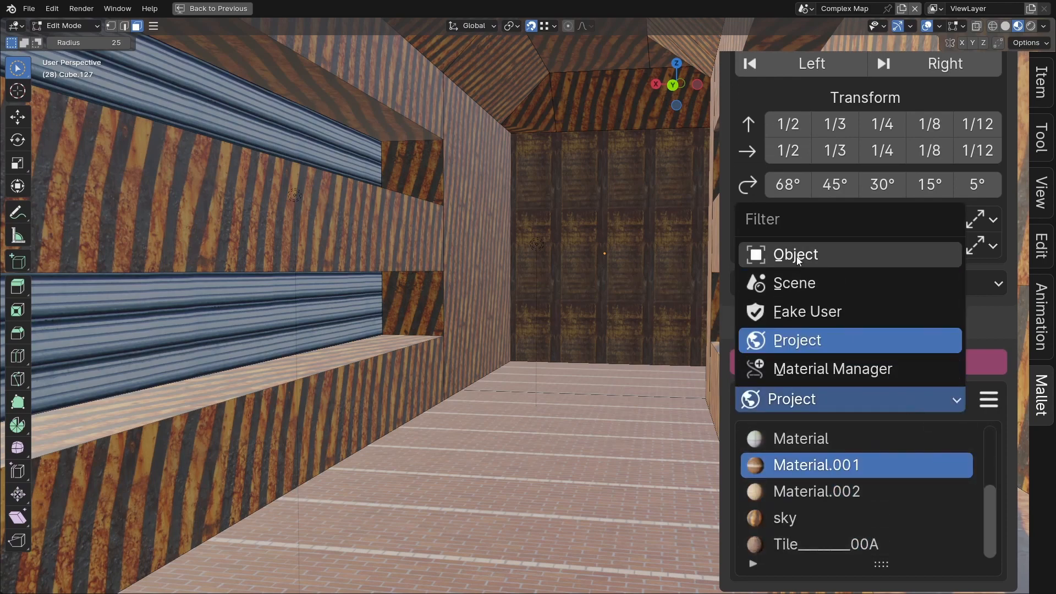
left_click(799, 342)
left_click(987, 400)
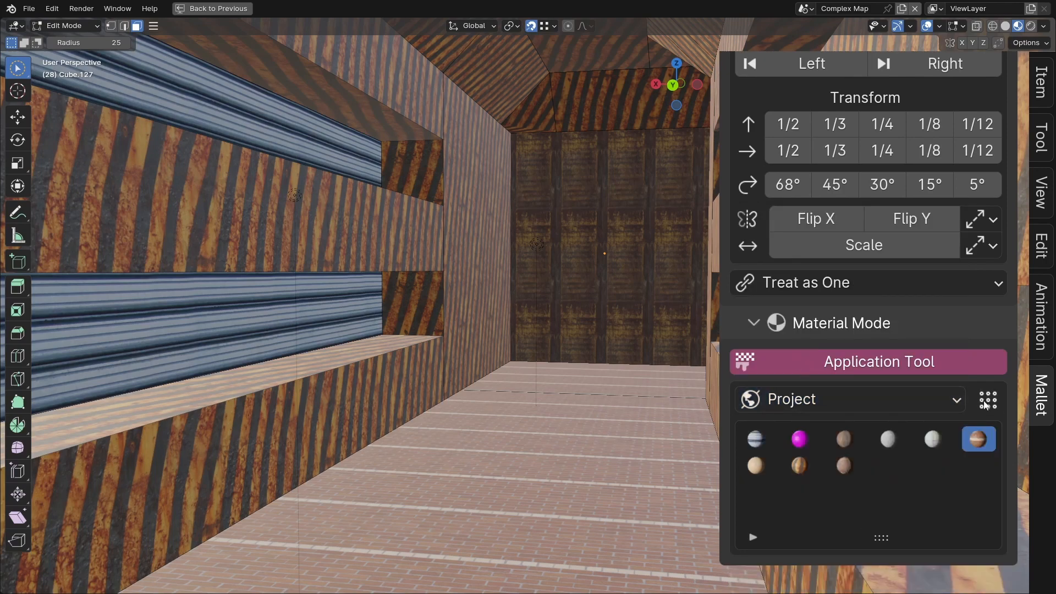
- Filter the material list to the Scene's materials and sample the beams material from the corrugated wall panel
left_click(919, 408)
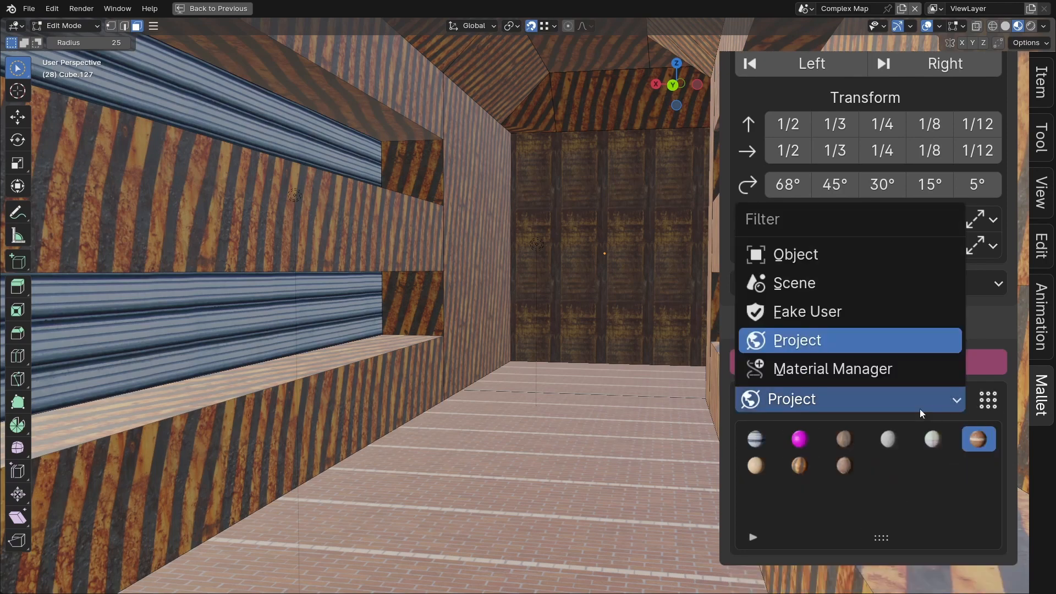
left_click(846, 287)
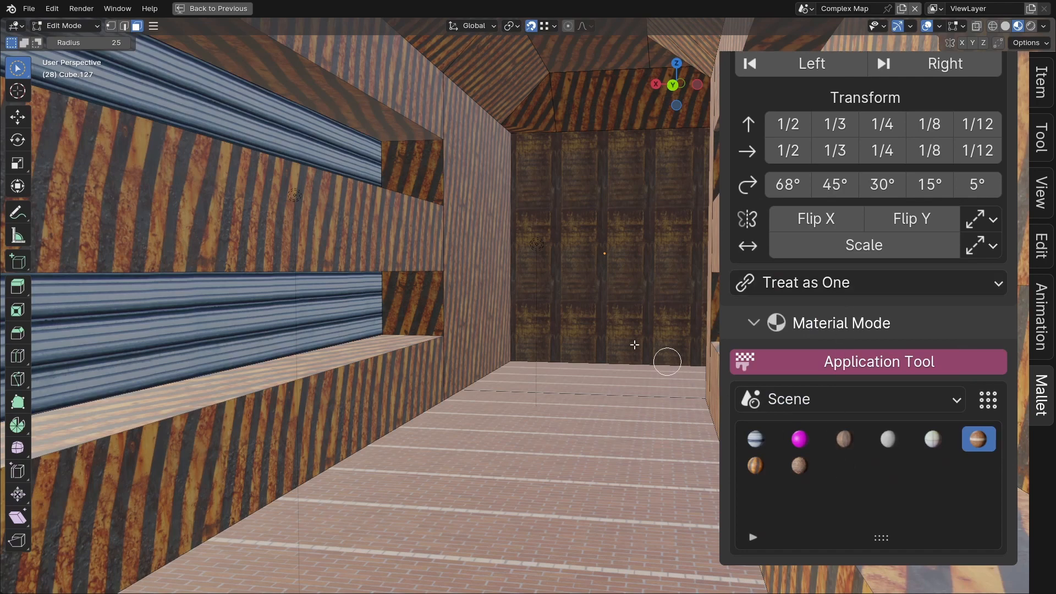
left_click(320, 307)
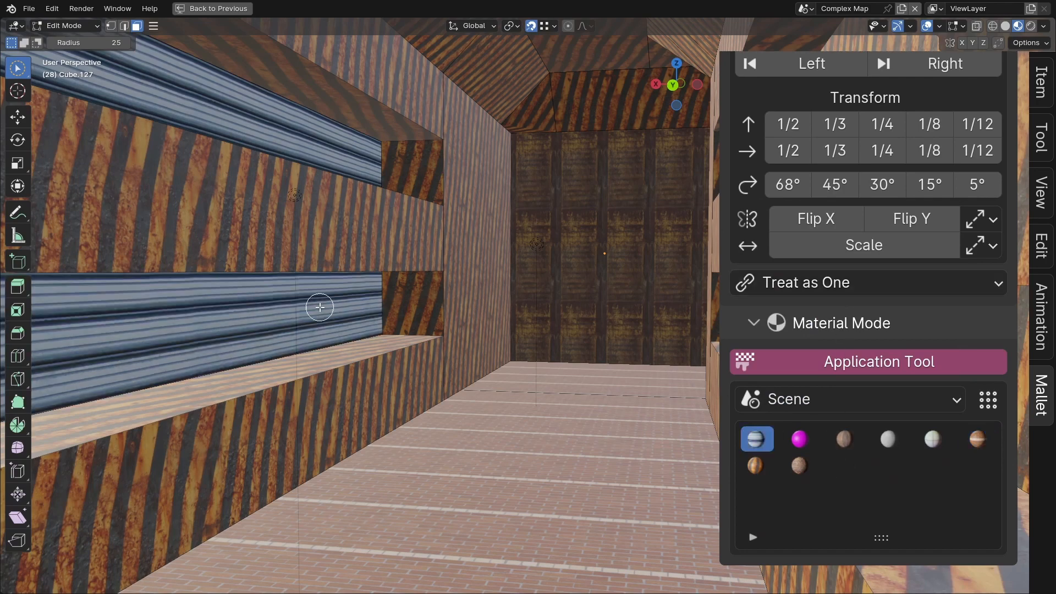
- Show the Fake User materials in the thumbnail grid and set the filter to Object
left_click(795, 400)
left_click(796, 312)
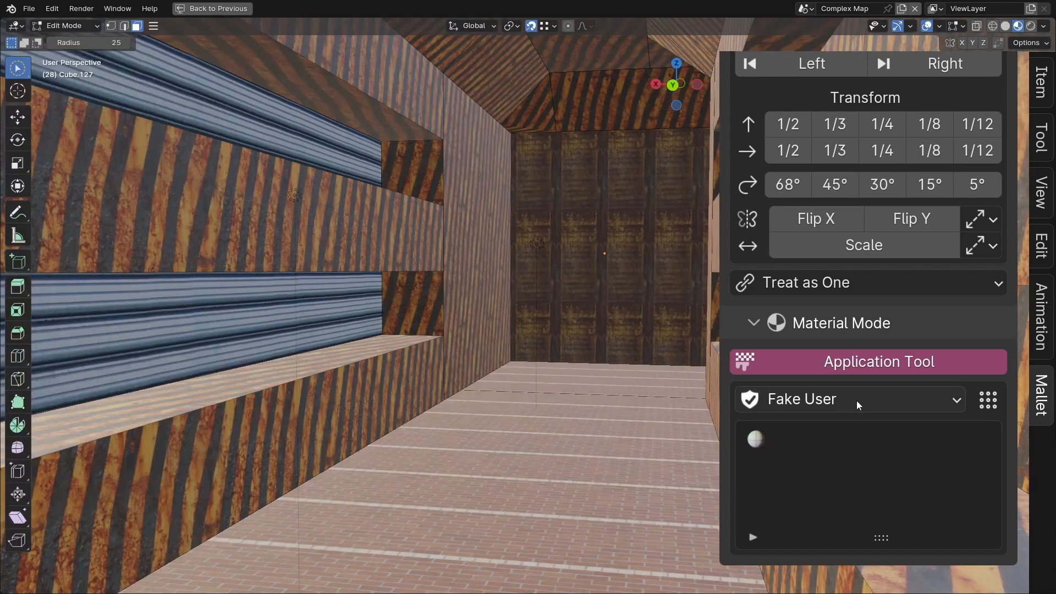
left_click(857, 401)
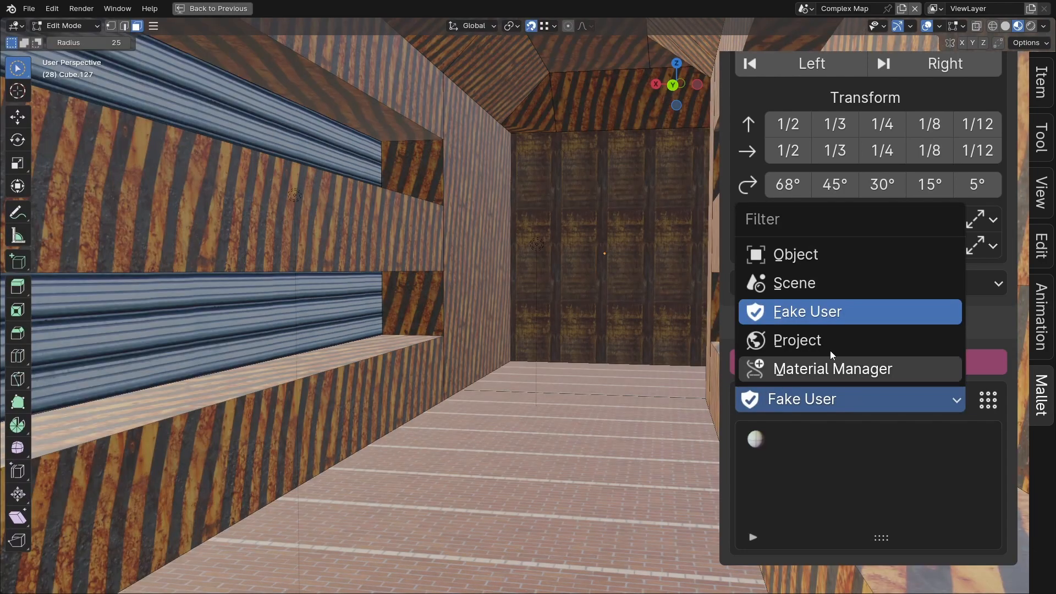
left_click(781, 255)
- View the Fake User materials as a named list and restore the Object filter
left_click(784, 403)
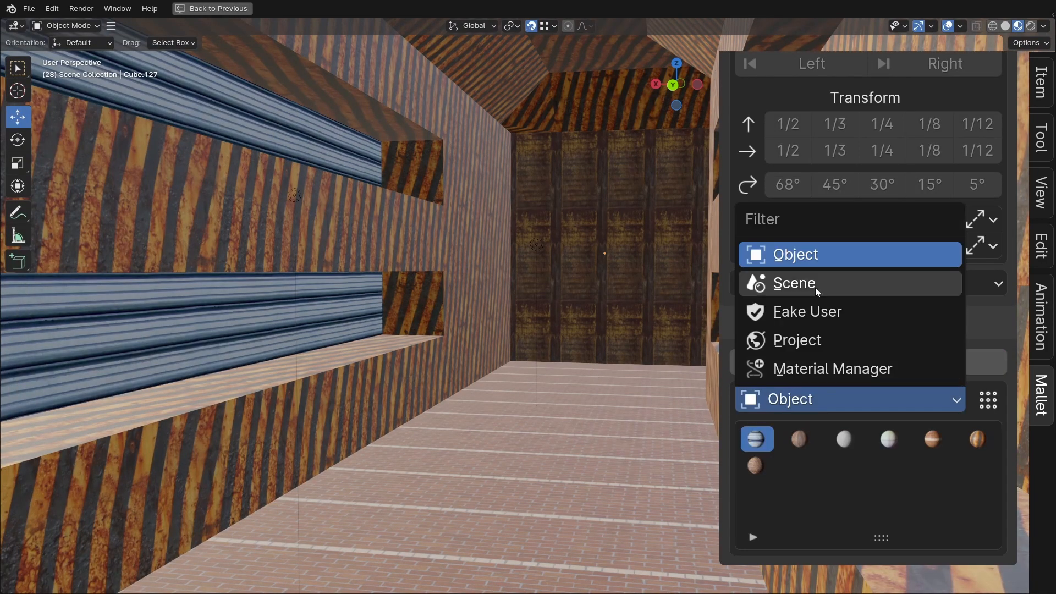
left_click(818, 399)
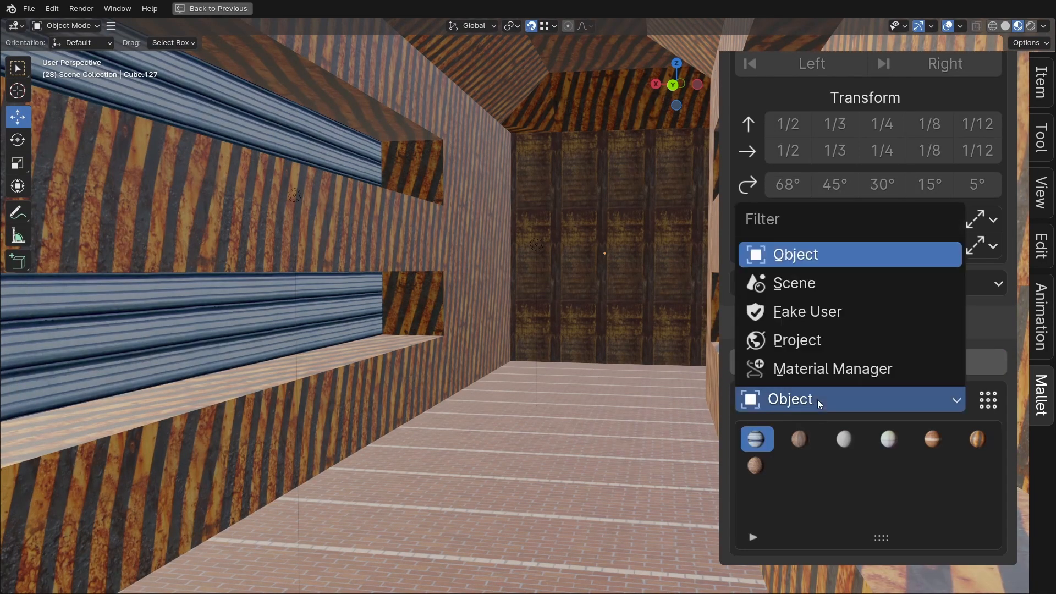
left_click(819, 312)
left_click(989, 400)
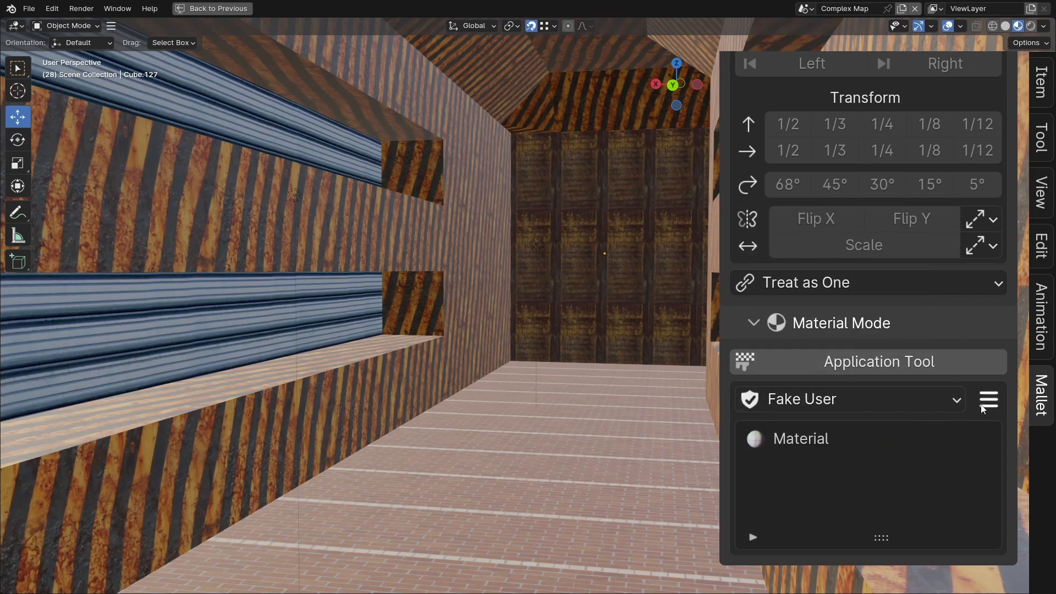
left_click(850, 400)
left_click(781, 253)
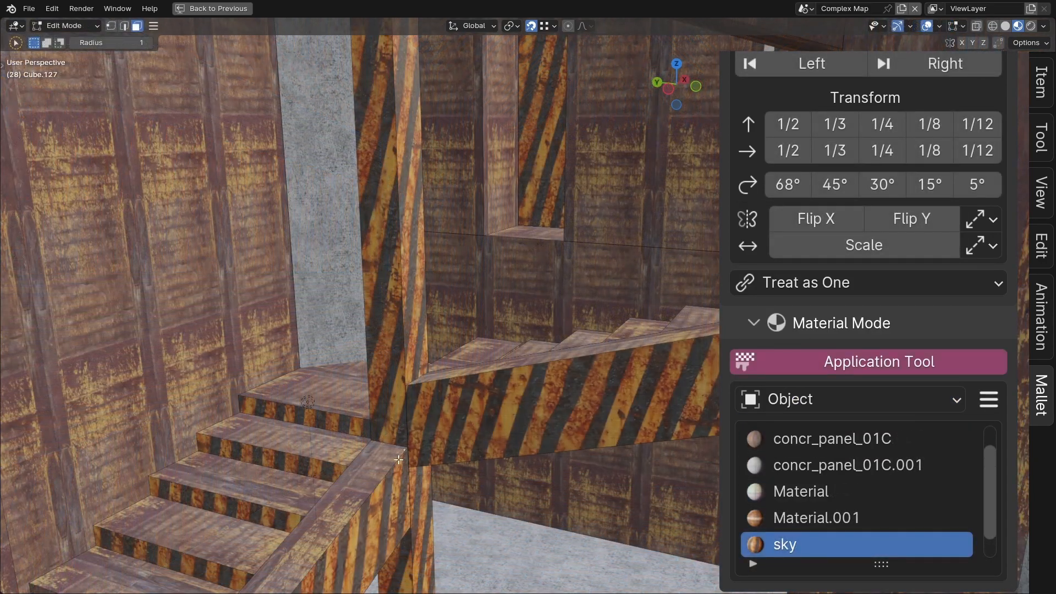
- Brush the sky material onto the tops of the stair railings, and sample concr_panel_01C.001 to cover the surrounding rusty walls
left_click(399, 460)
left_click(455, 375)
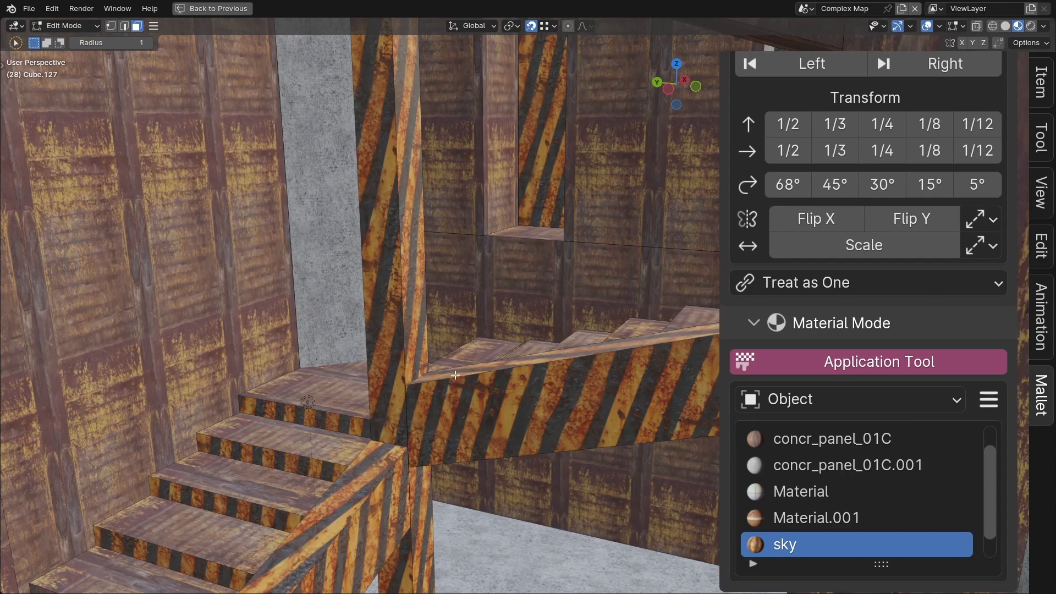
right_click(335, 286)
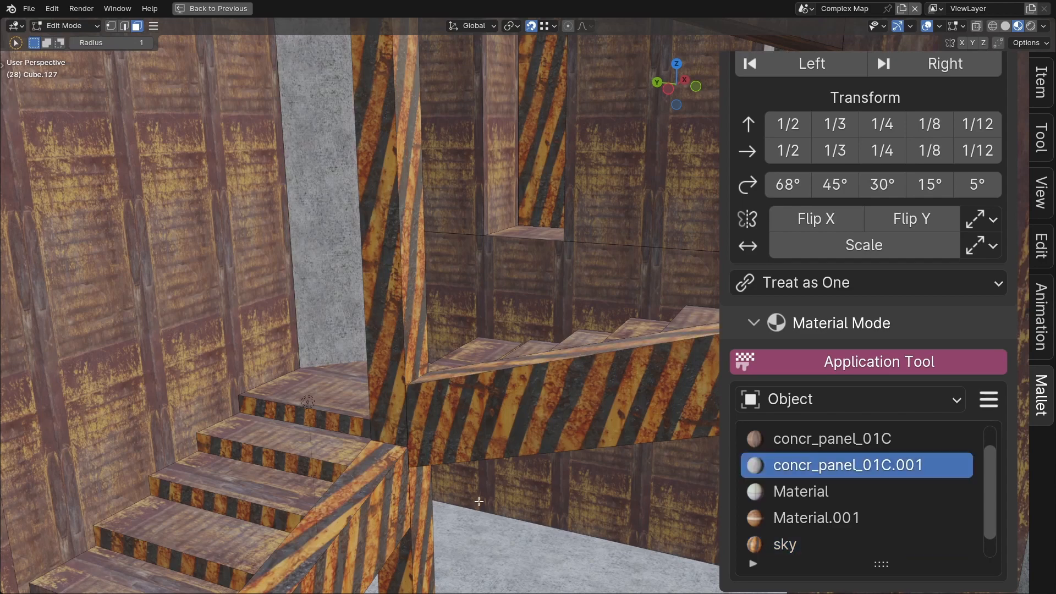
left_click(501, 240)
left_click(480, 217)
left_click(615, 231)
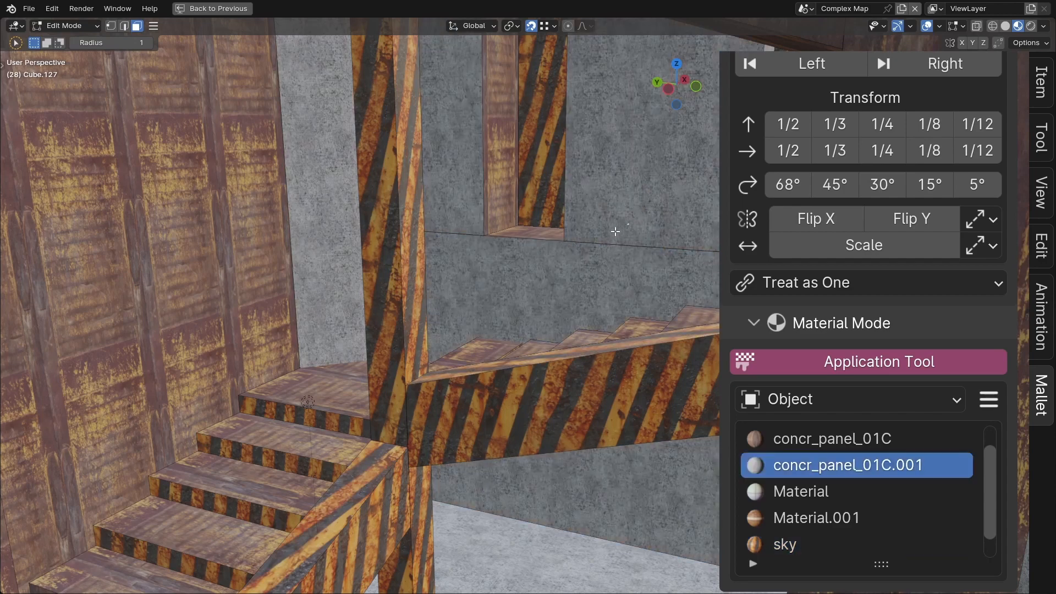
left_click(220, 240)
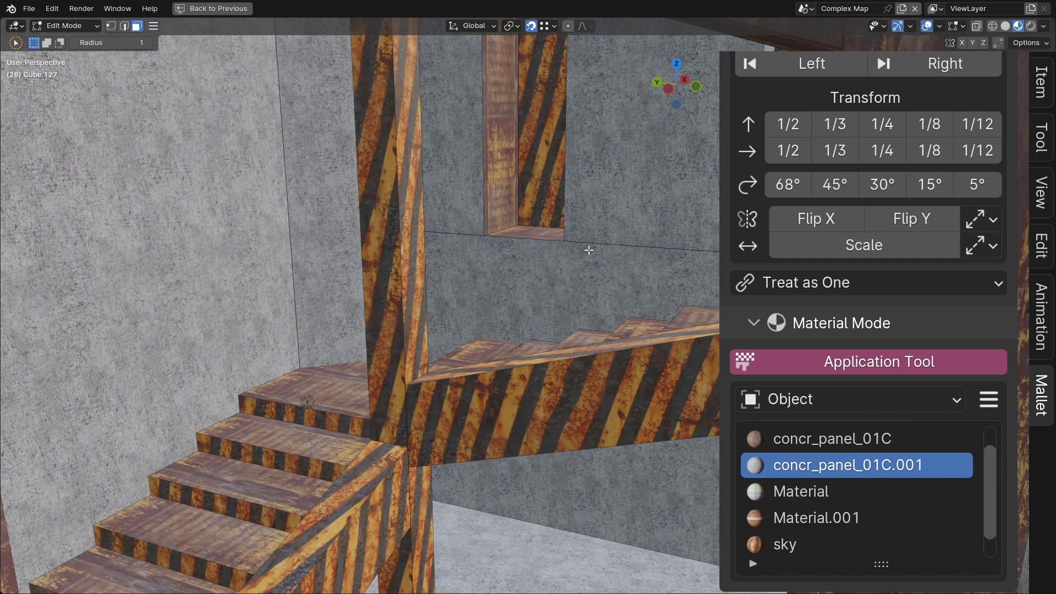
- Sample the rusty concr_panel_01C material and apply it to the striped face inside the doorway
right_click(497, 280)
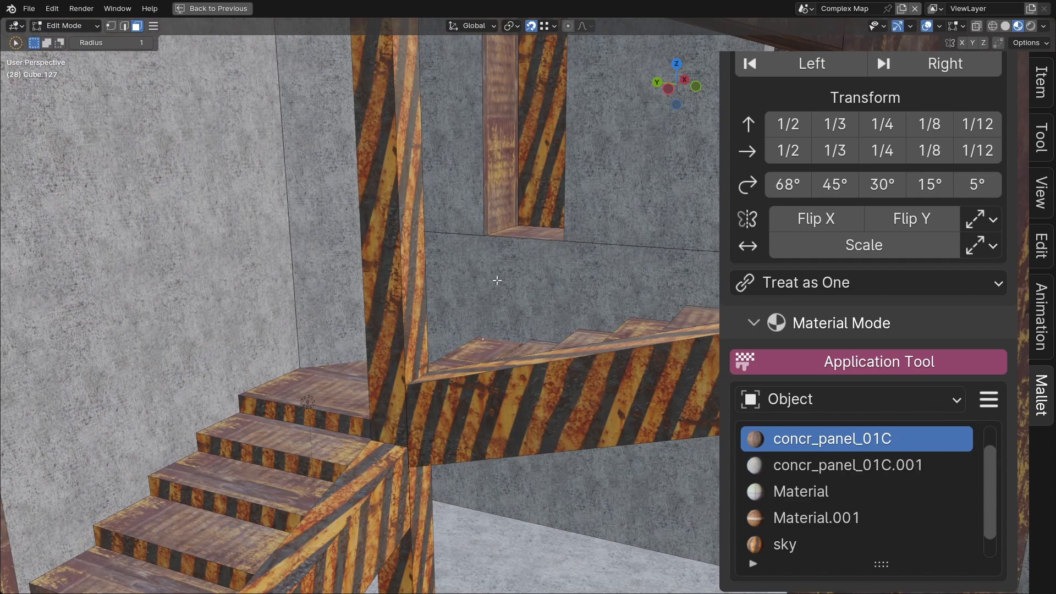
left_click(556, 161)
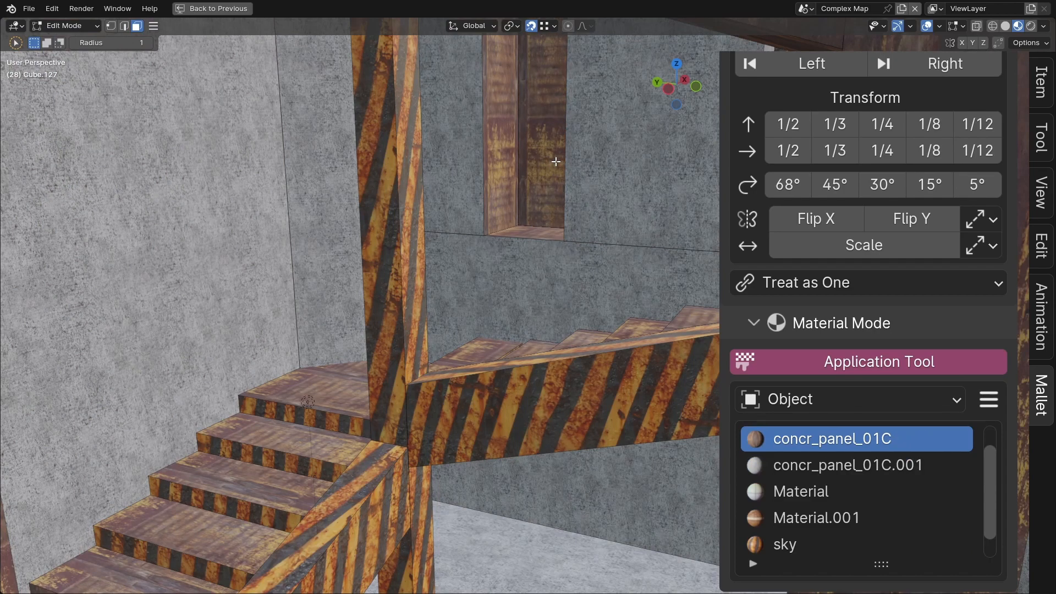
key("w")
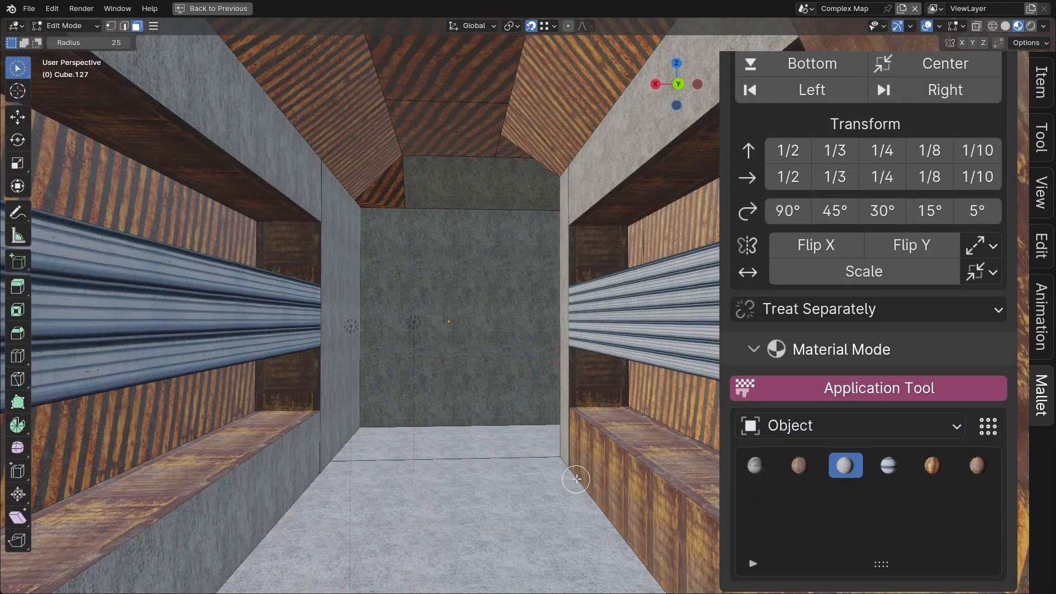
- Apply the concrete material to the lower right corridor wall and the sampled striped material to the sloped face above the end wall
left_click(576, 479)
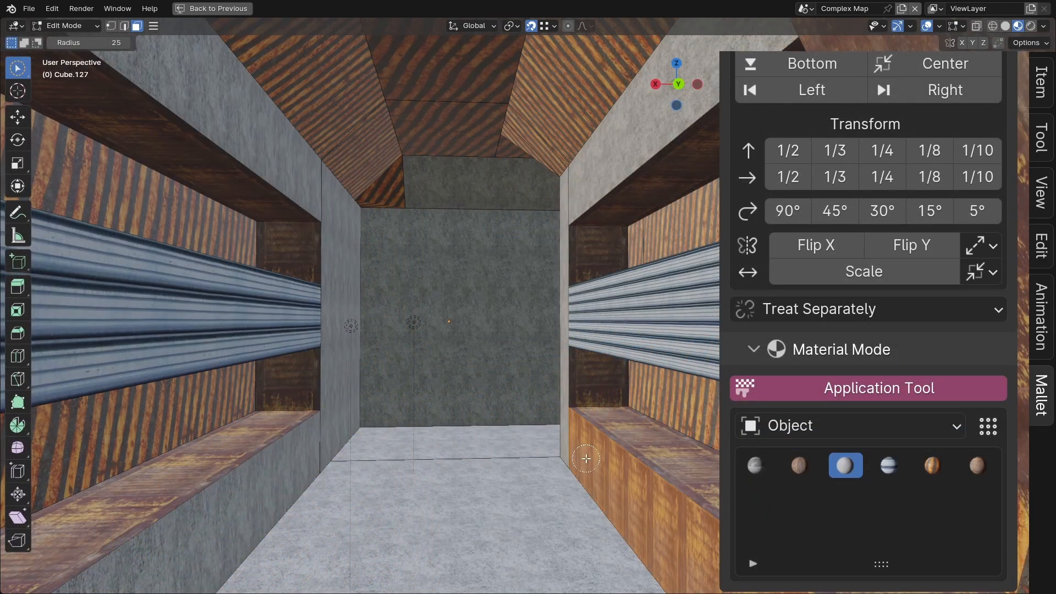
left_click(547, 100)
right_click(487, 125)
left_click(488, 187)
left_click(564, 132)
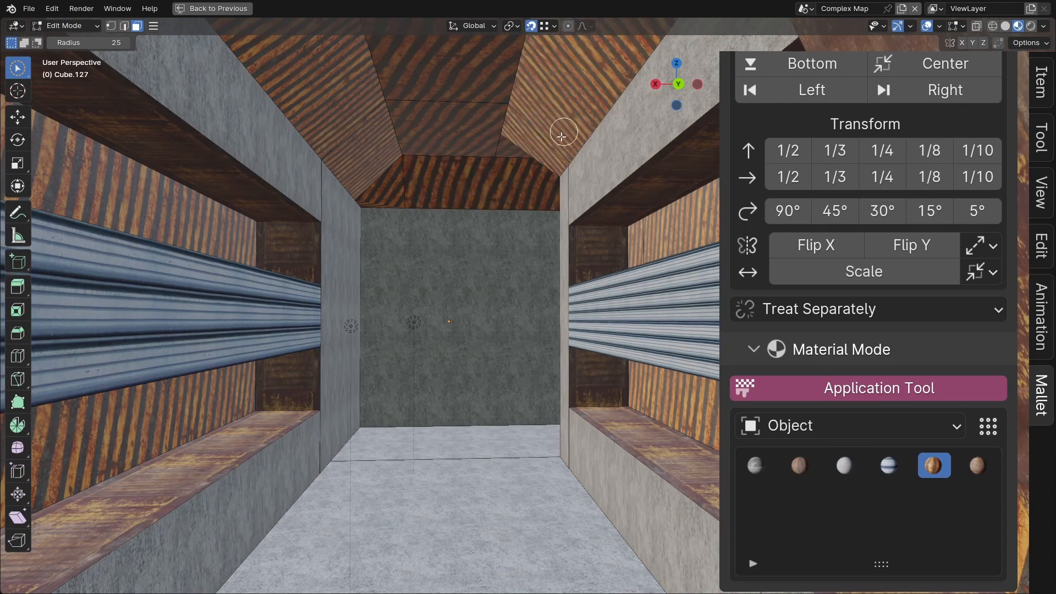
- Switch to Rendered shading, select the end wall with the sloped face above it, and apply the striped material to both
key("z")
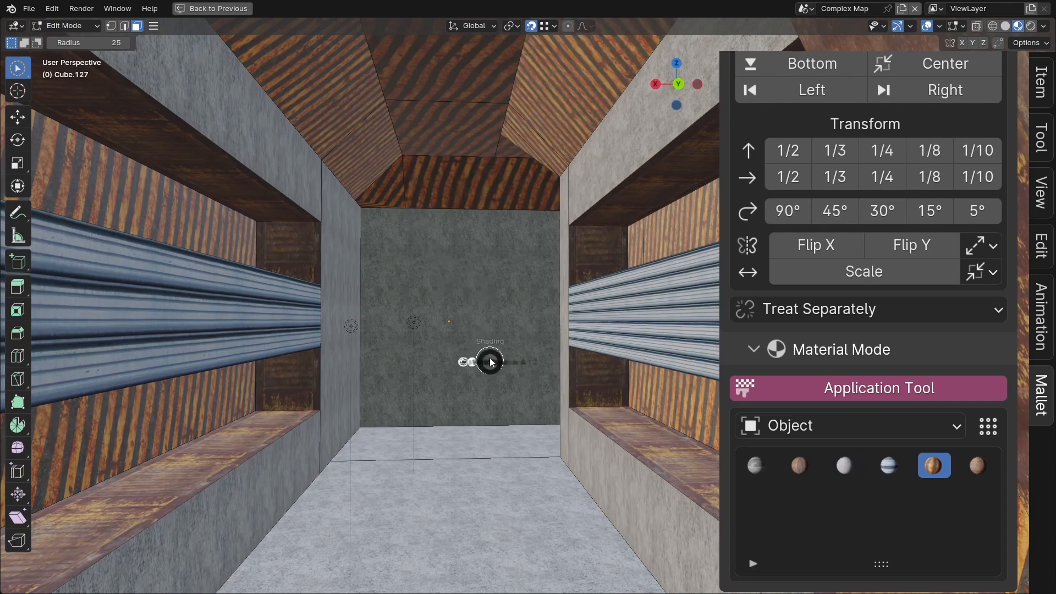
left_click(455, 181)
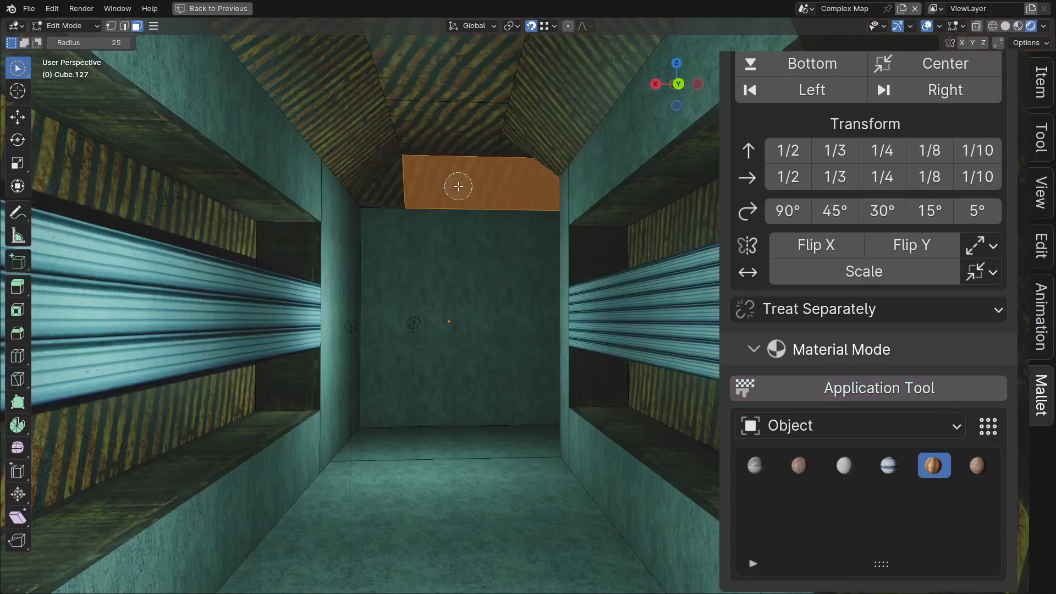
left_click(436, 306)
left_click(498, 202, "shift")
left_click(795, 390)
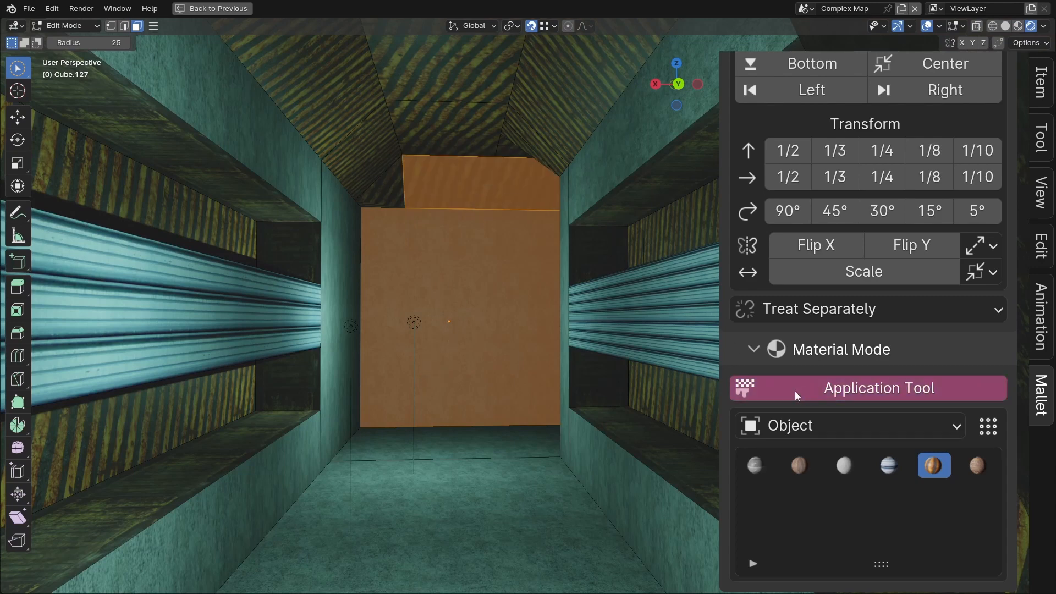
left_click(467, 312)
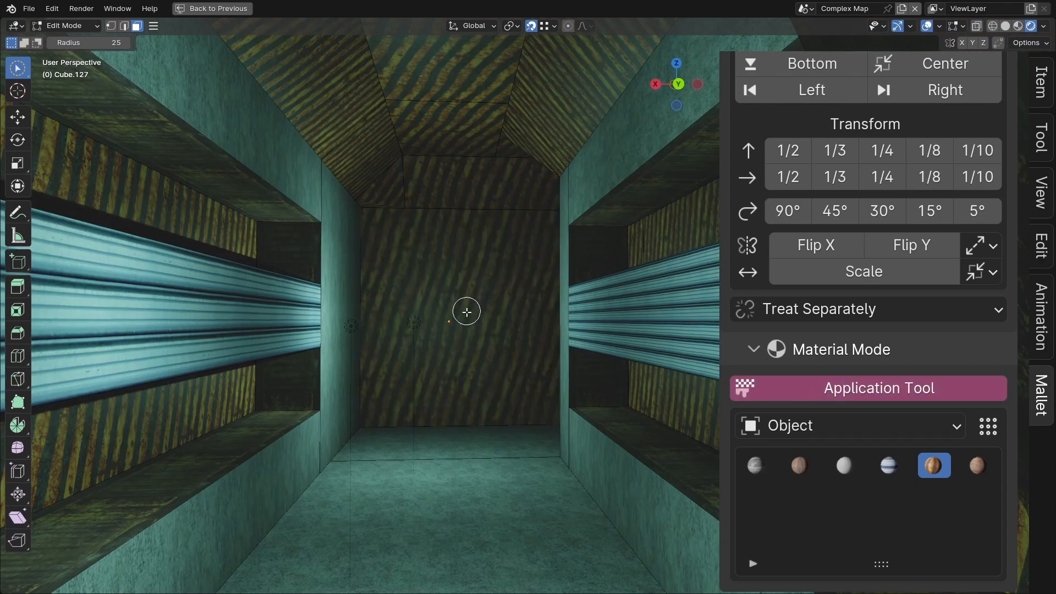
- Sample the blue corrugated material from the wall recess, apply it to the floor, and hide the viewport overlays
left_click(626, 329, "ctrl")
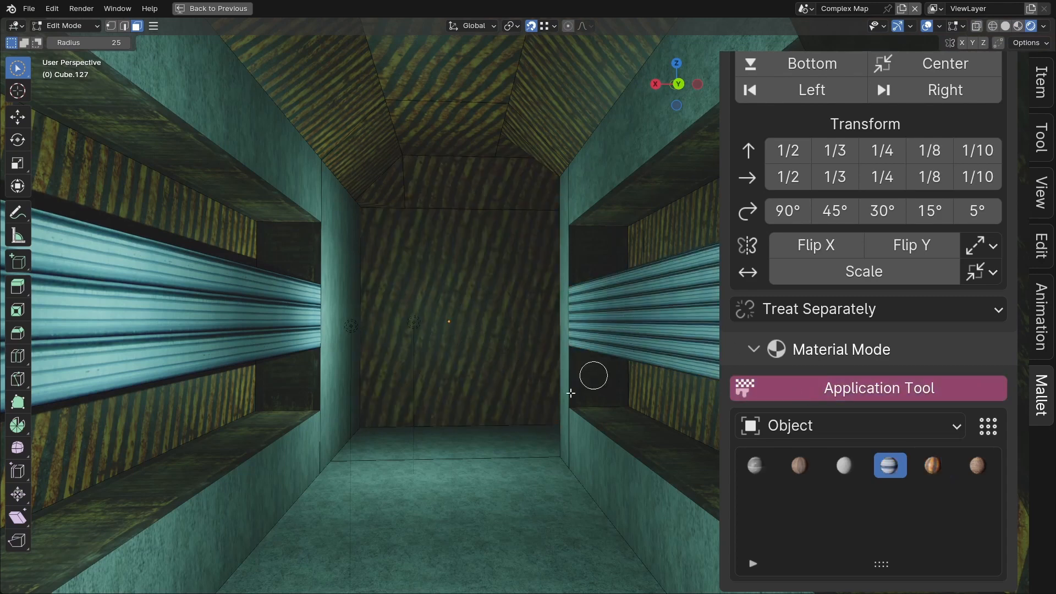
left_click(454, 509)
key("shift+alt+z")
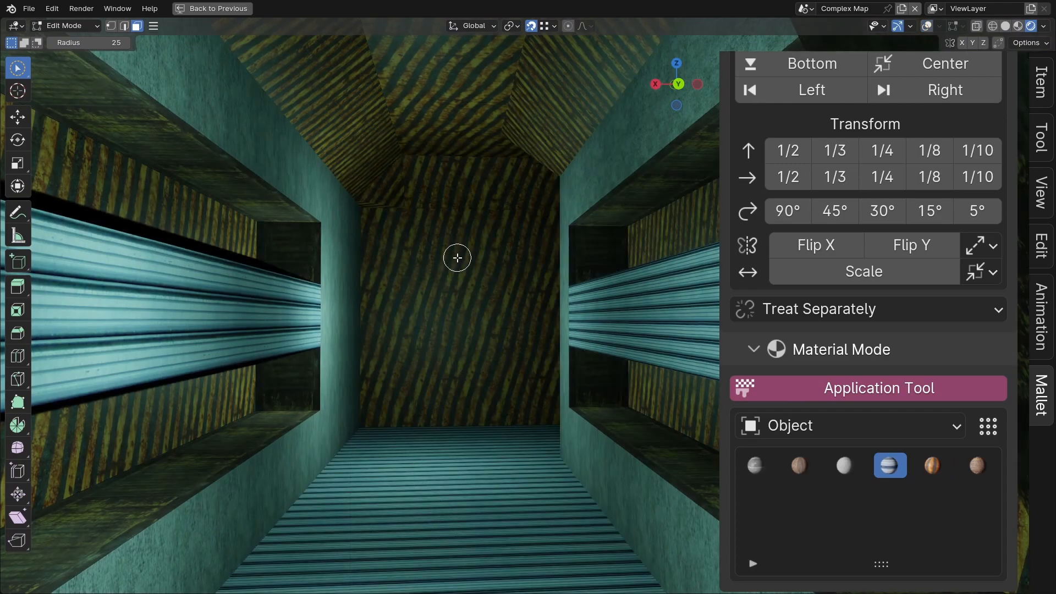